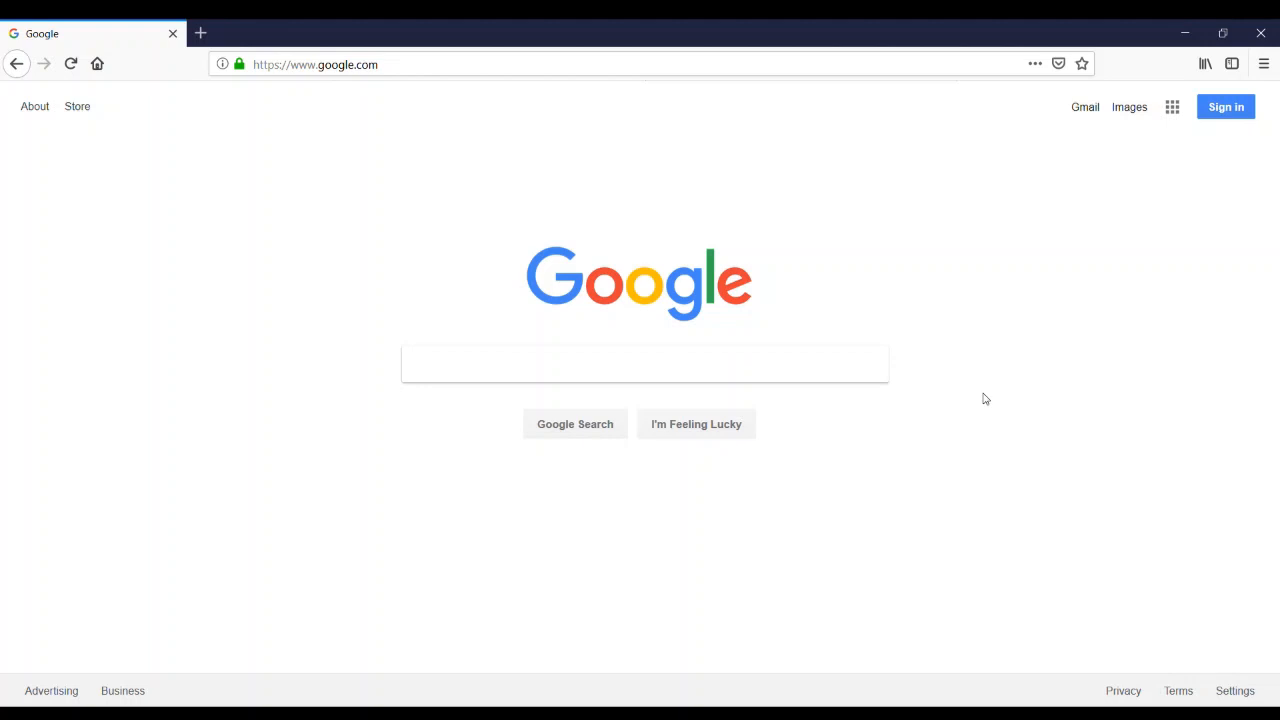
Go to cloud.oracle.com in the browser
left_click(414, 73)
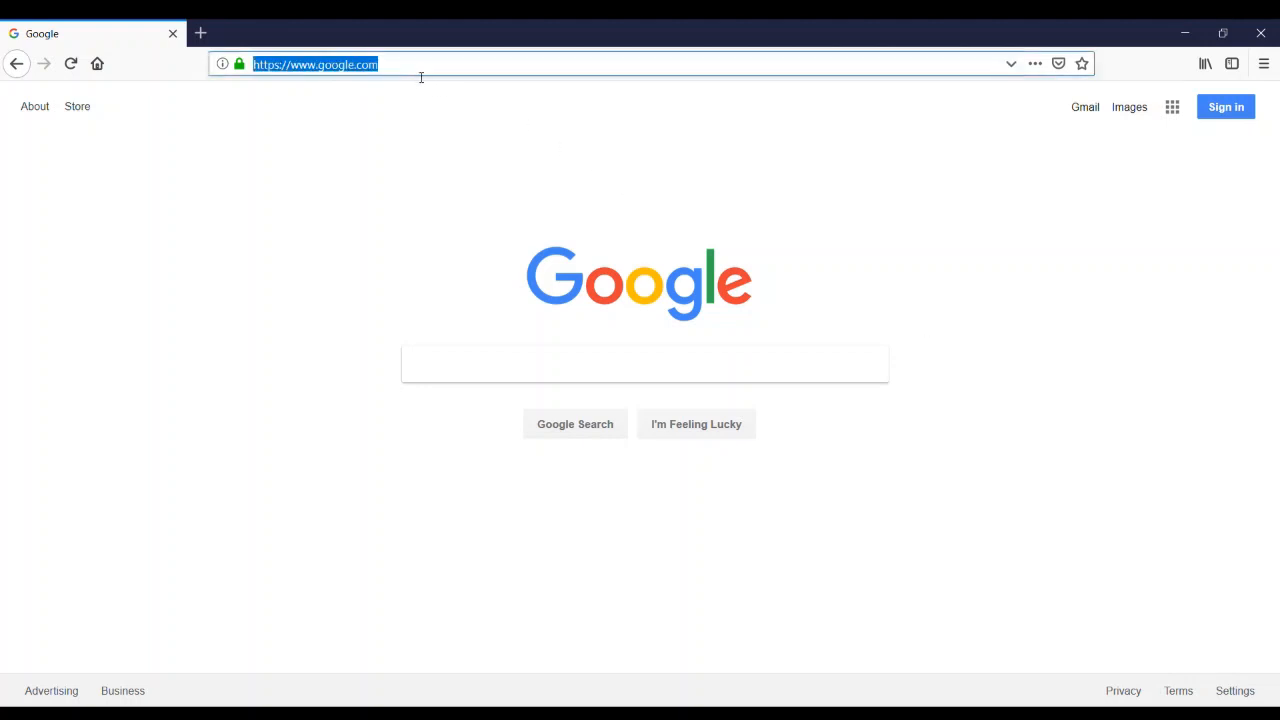
type("cloud.oracle")
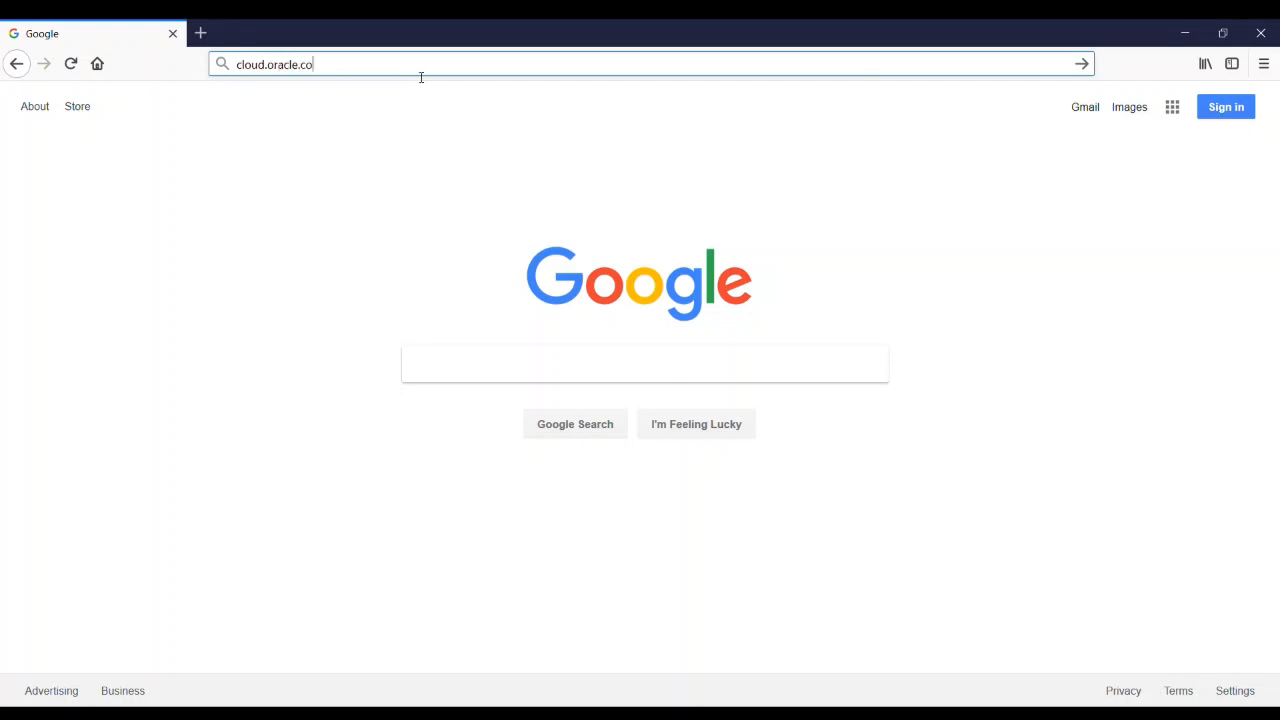
key("Return")
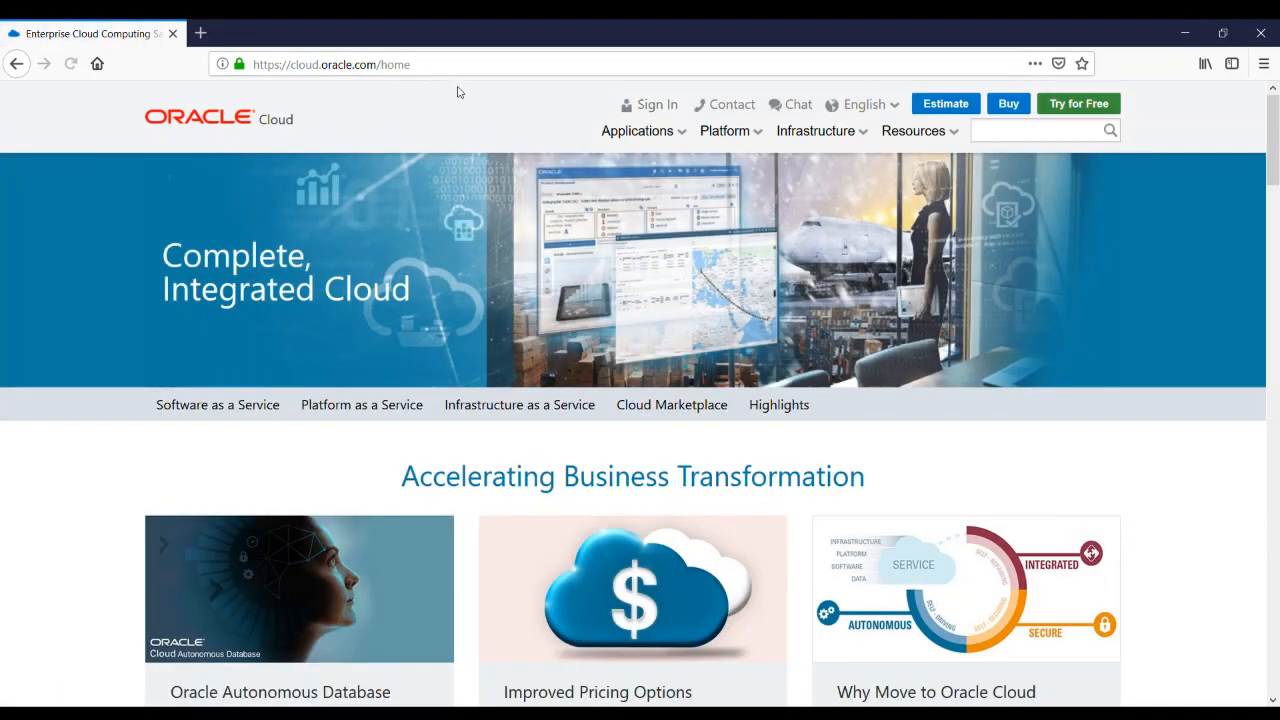
Sign in to Oracle Cloud with the cloud account name using Cloud Account with Identity Cloud Service
left_click(664, 107)
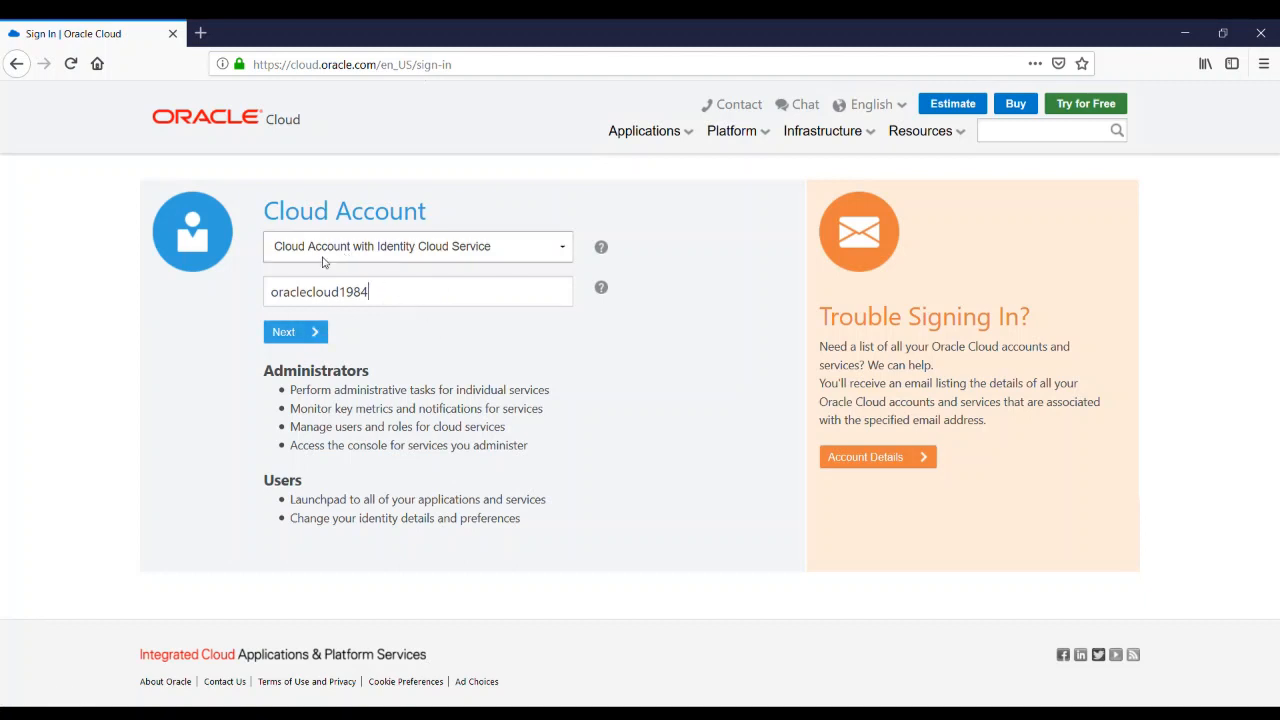
left_click_drag(369, 292, 228, 282)
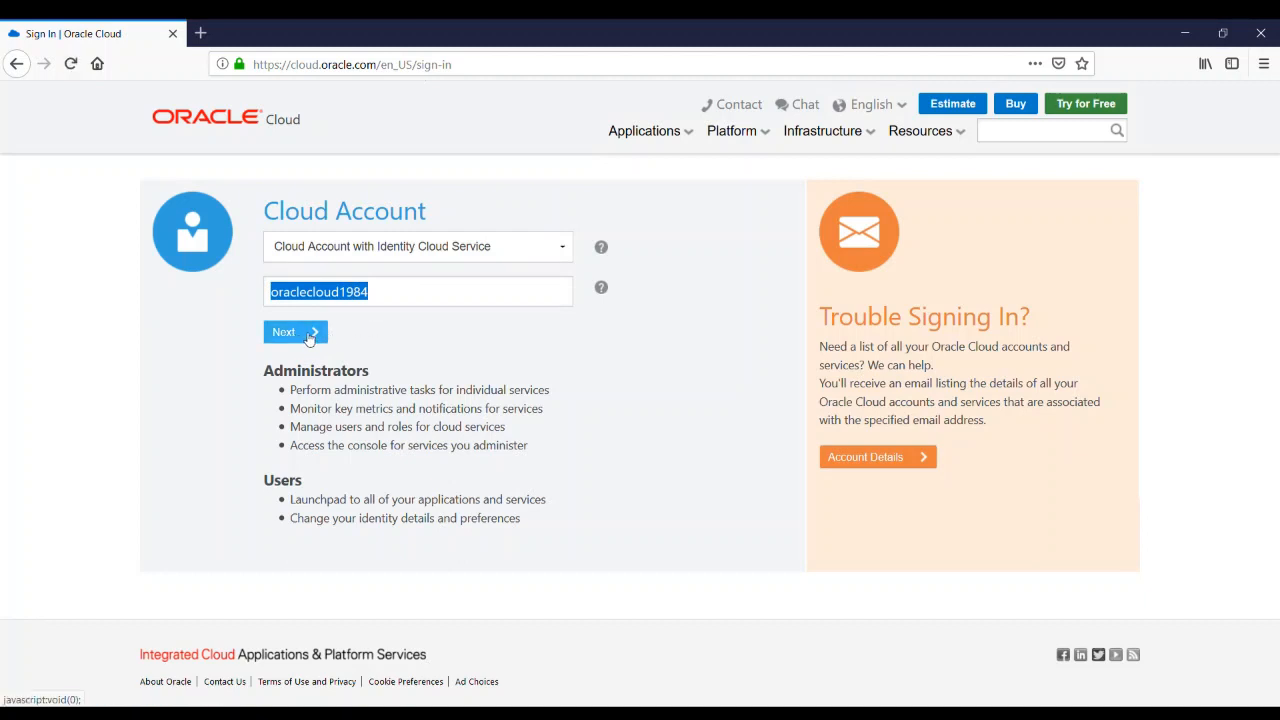
left_click(309, 337)
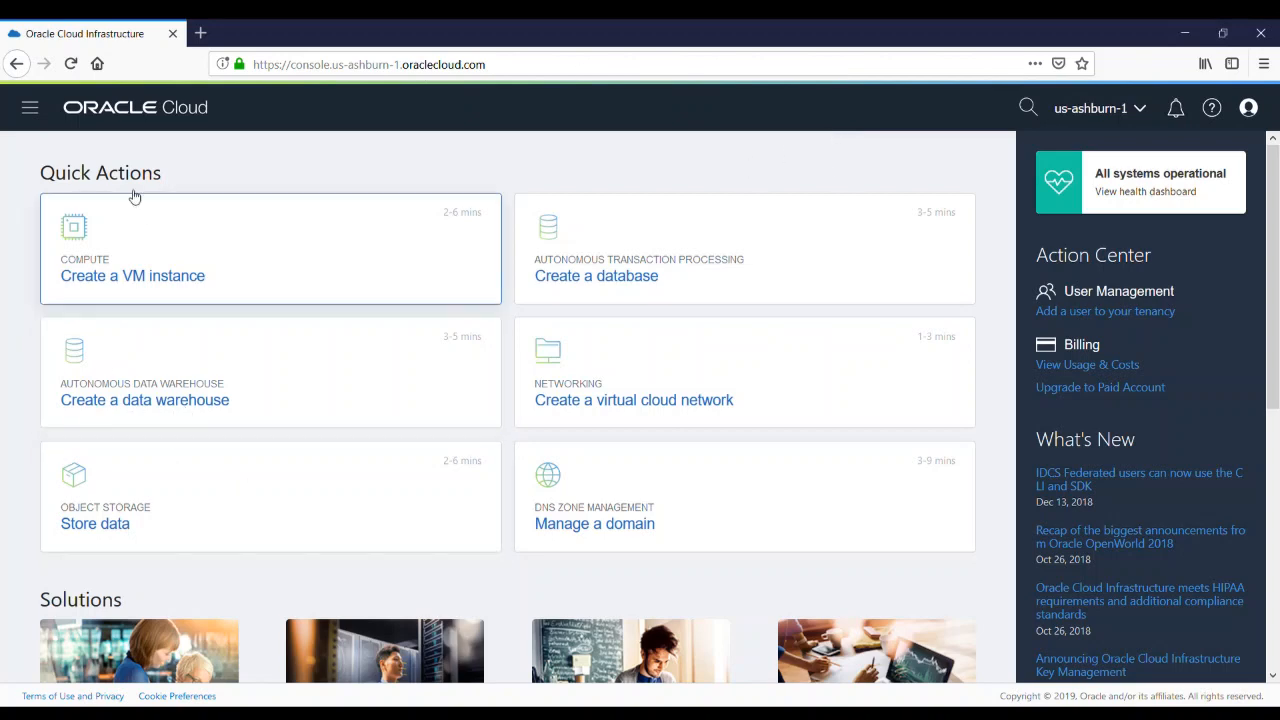
Open My Services Dashboard from the Administration section of the console's navigation menu
left_click(32, 110)
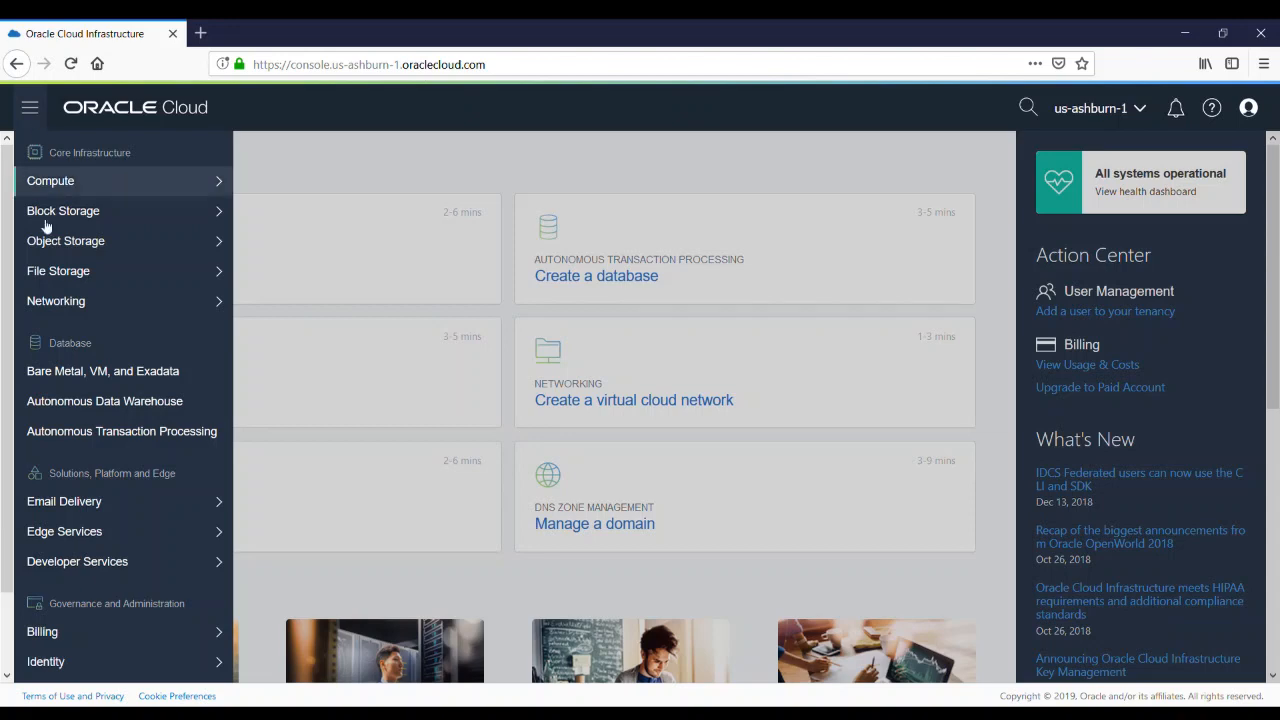
scroll(110, 588, "down", 2)
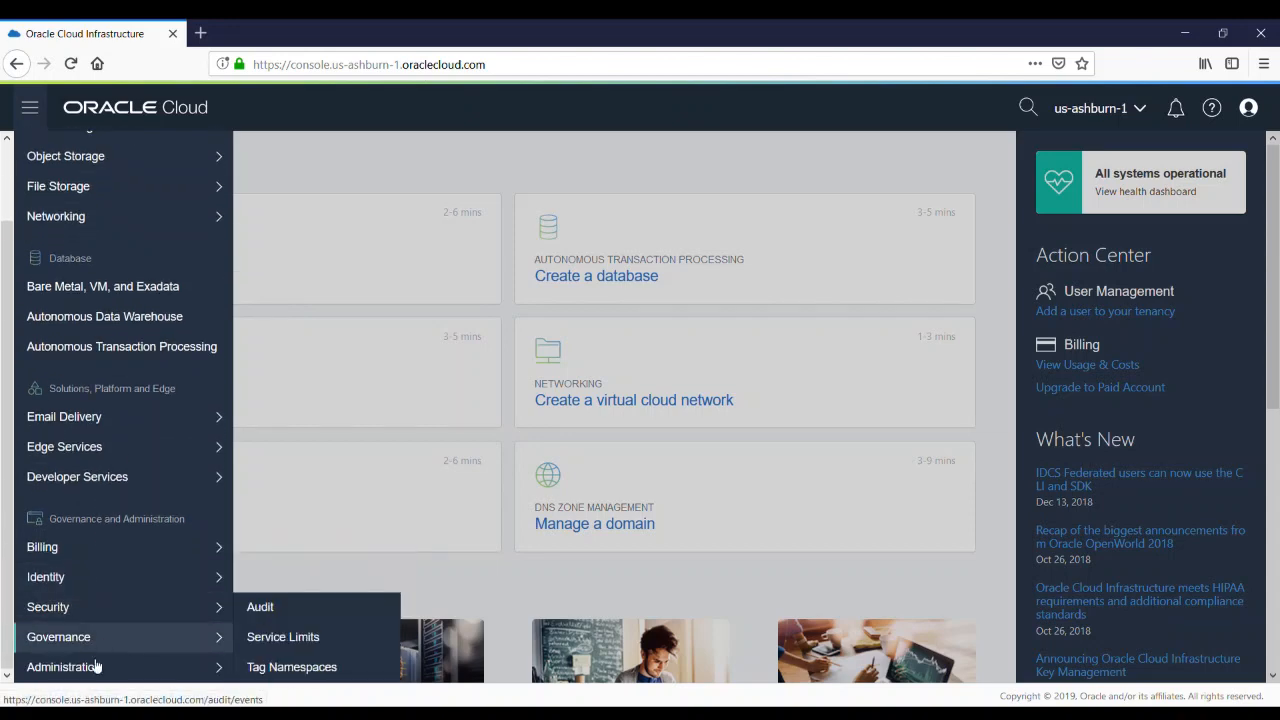
mouse_move(93, 672)
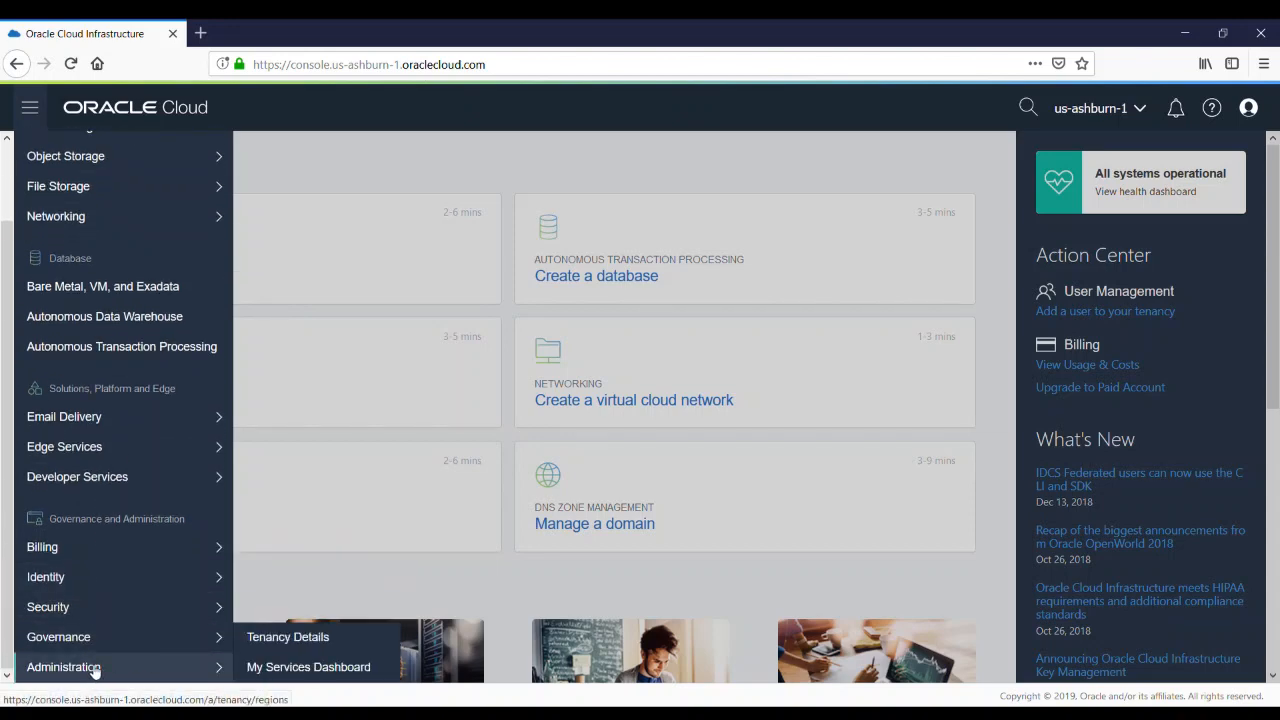
left_click(310, 668)
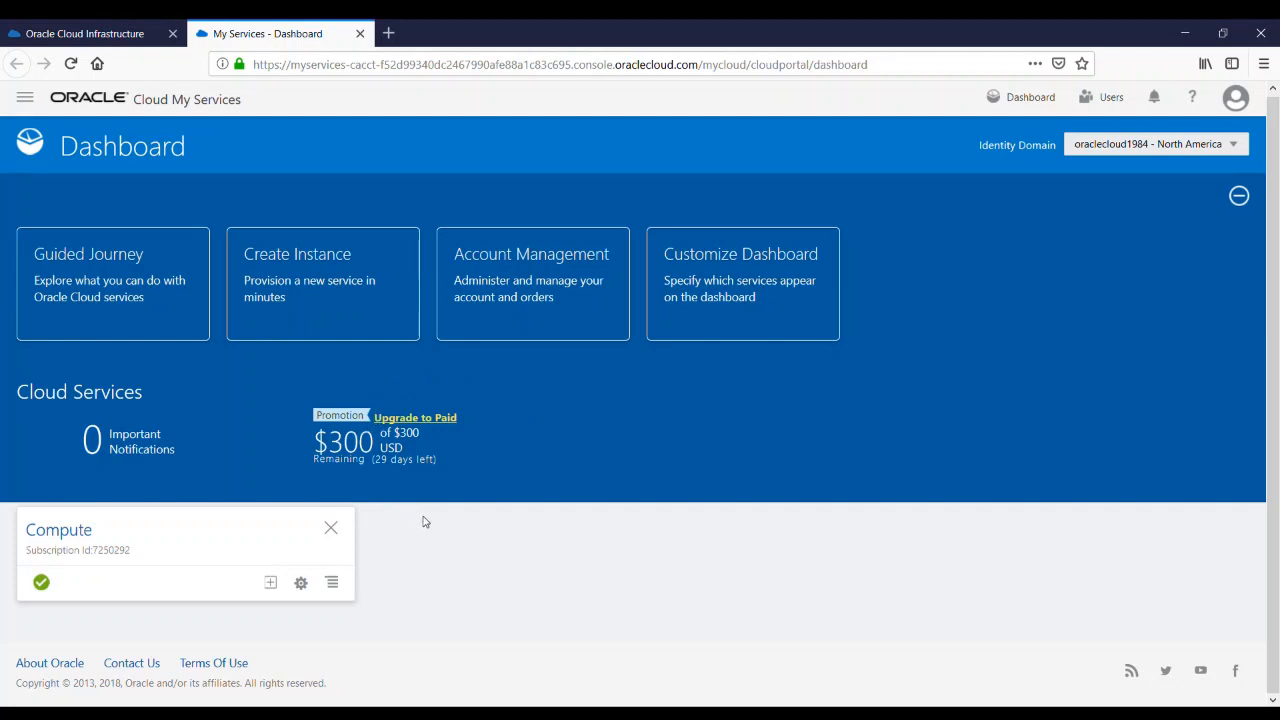
Open the Analytics service from the Services list in the dashboard navigation
left_click(27, 101)
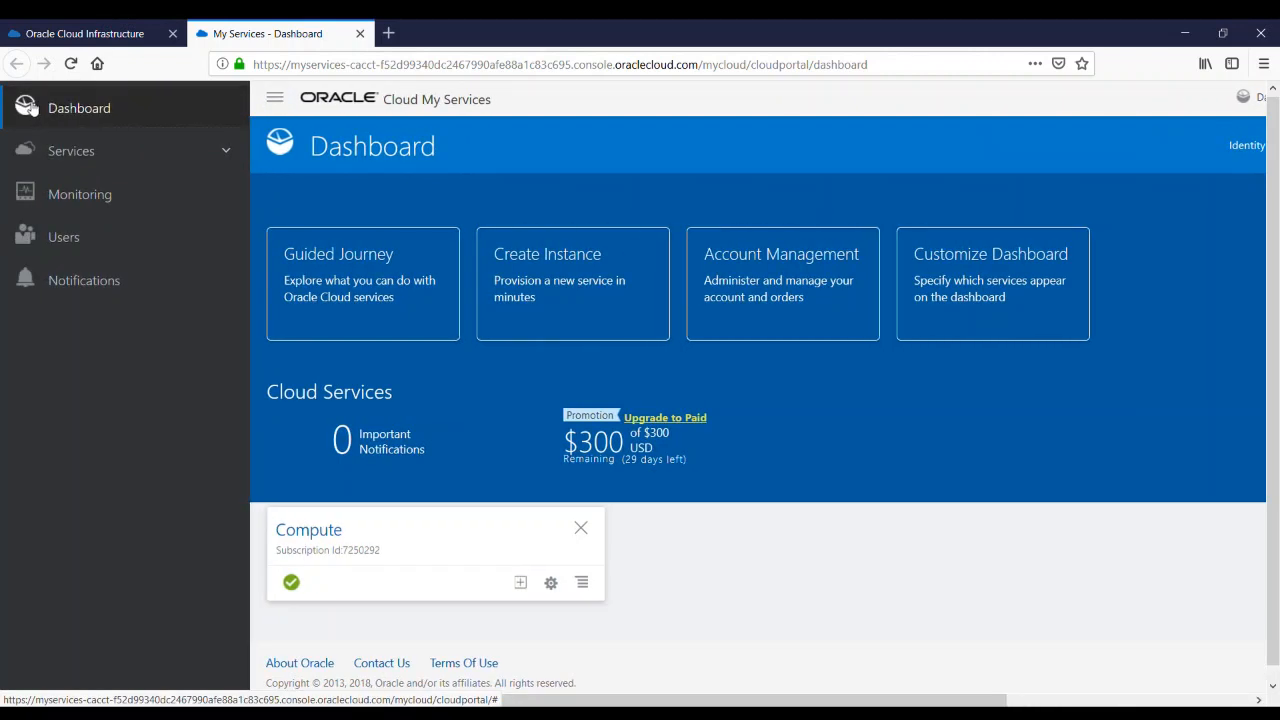
left_click(228, 155)
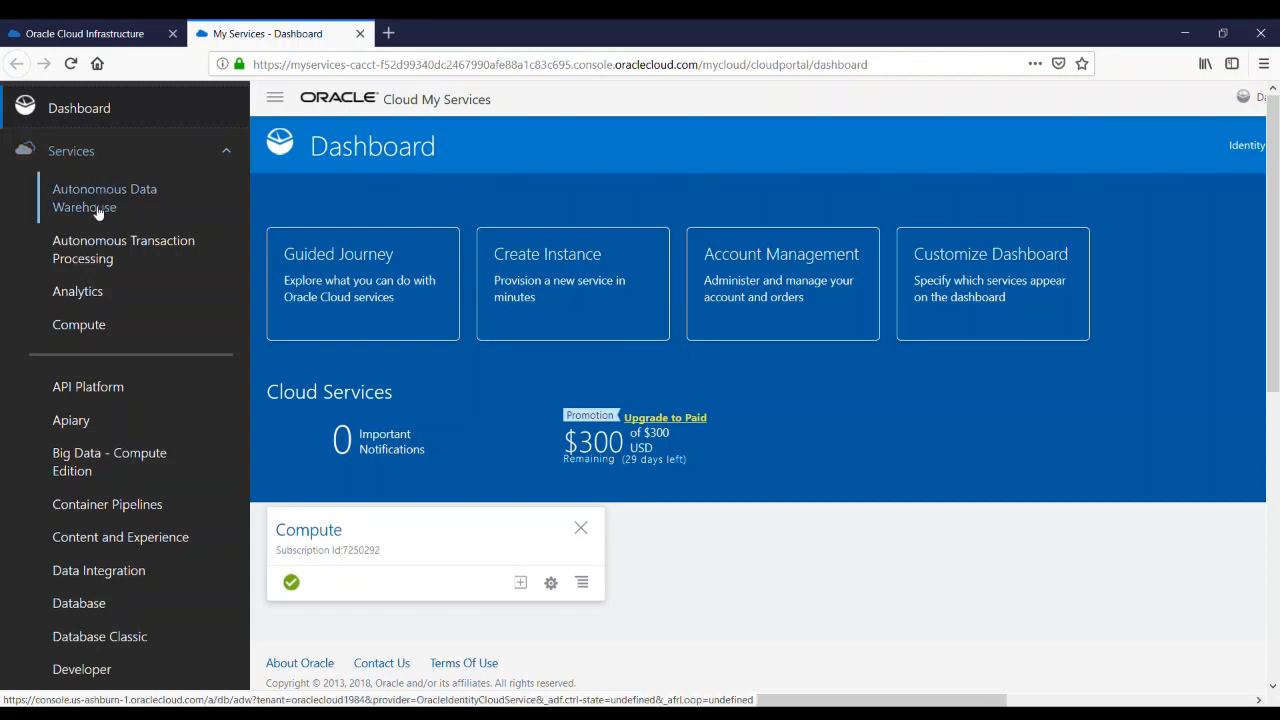
left_click(78, 291)
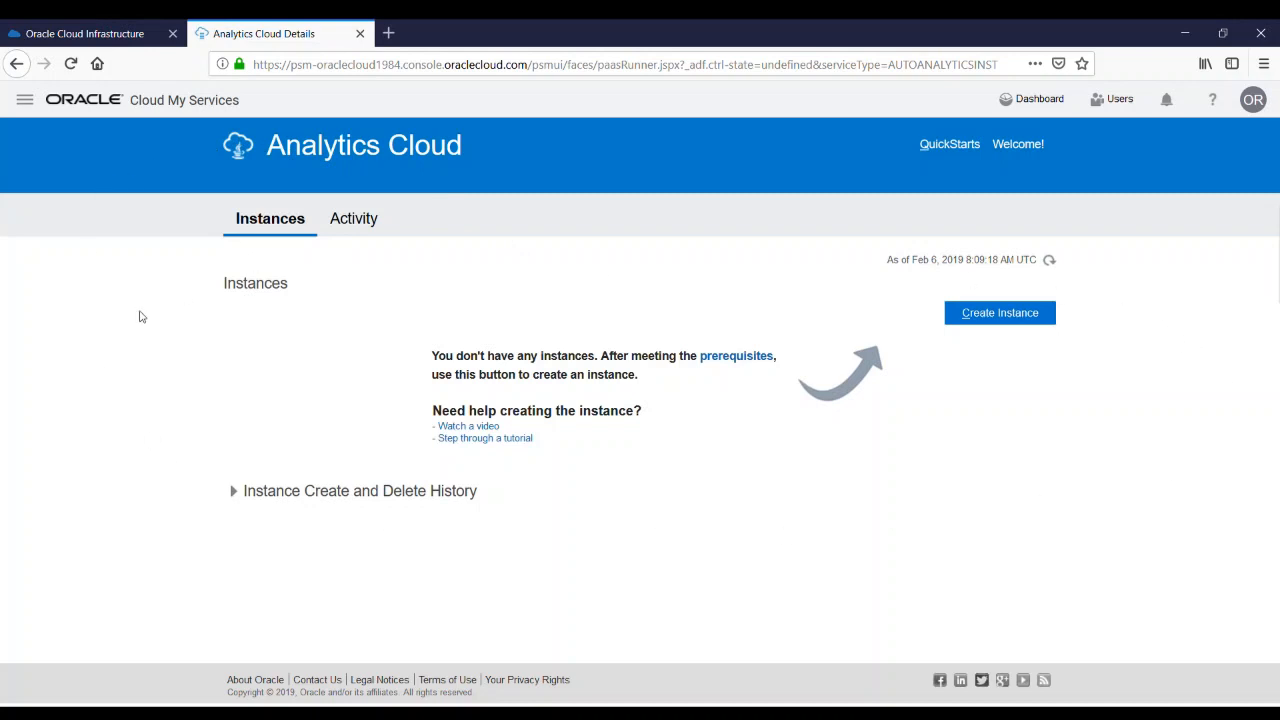
Start creating an Analytics Cloud instance named Dev1 with the description Development
left_click(997, 318)
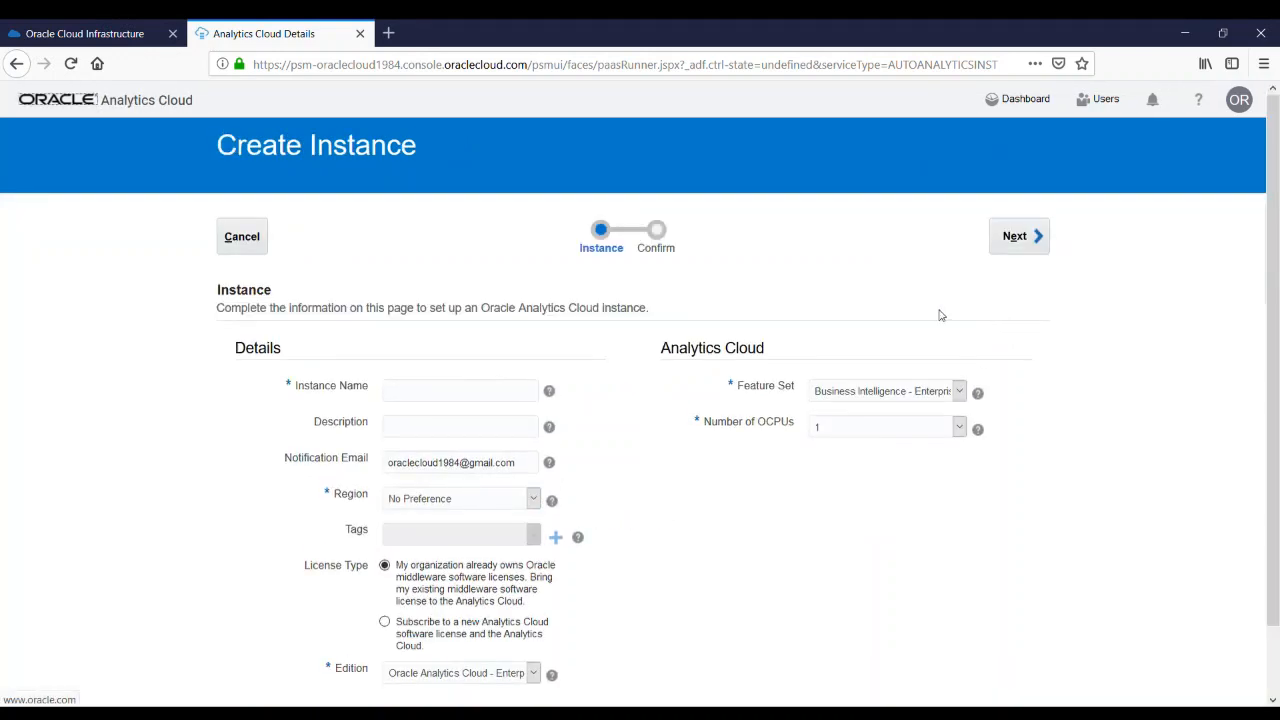
scroll(711, 346, "down", 2)
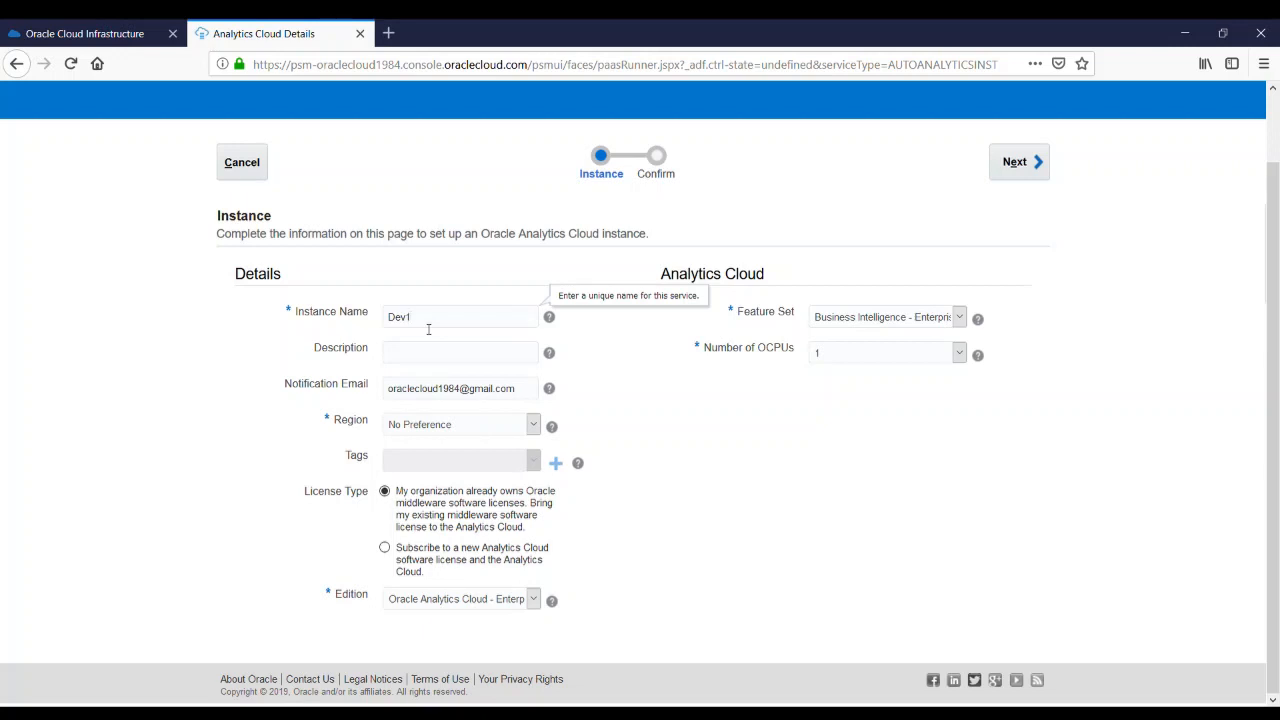
left_click(433, 353)
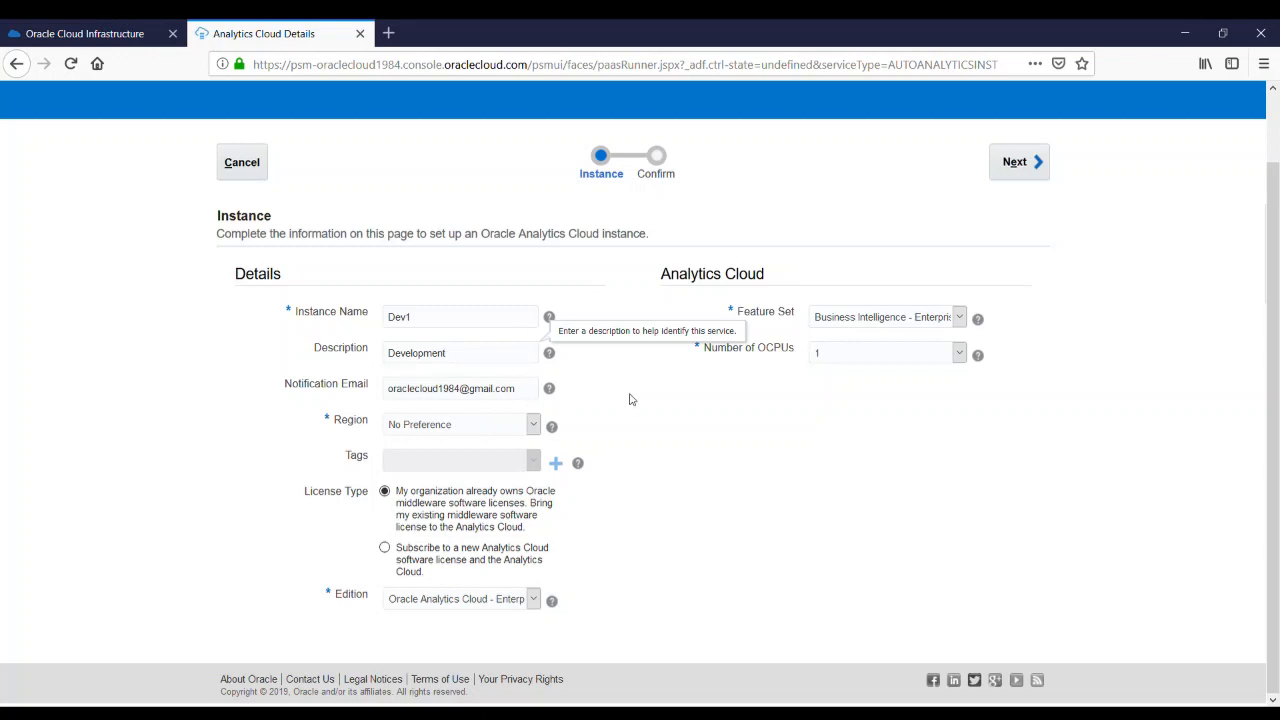
left_click(682, 404)
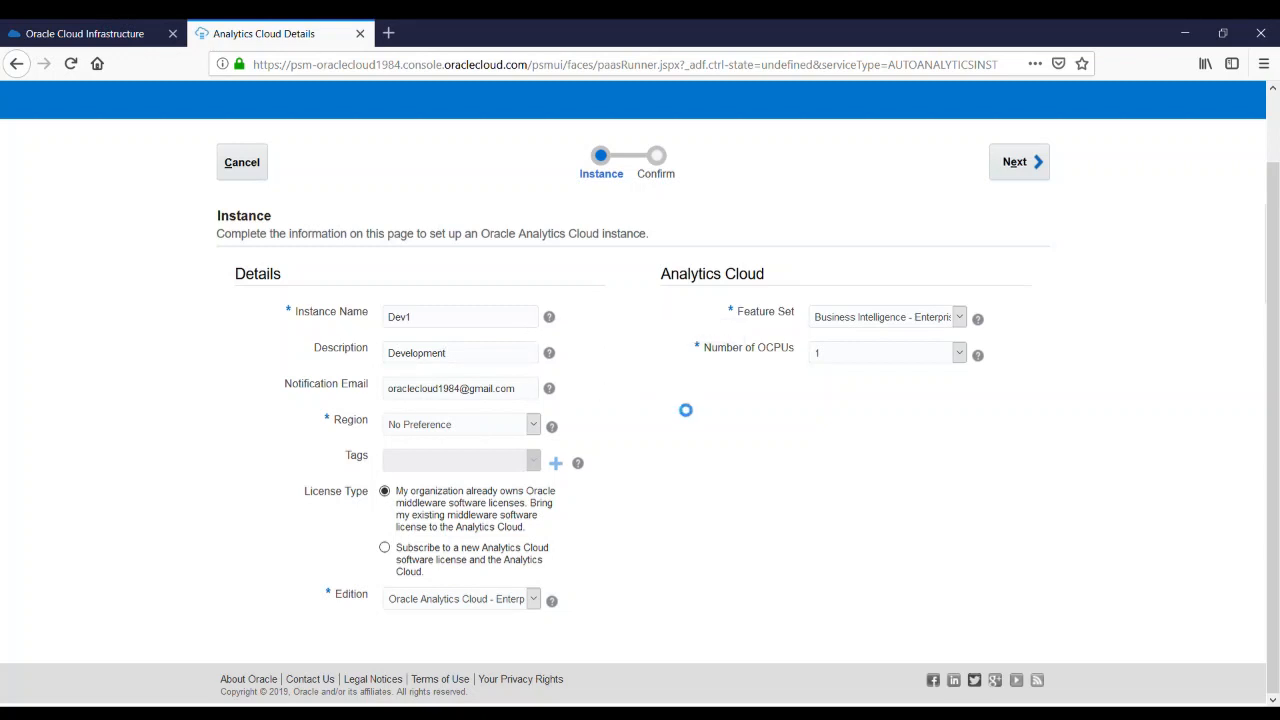
Set the instance region to us-phoenix-1 and add the tag DEV
left_click(495, 431)
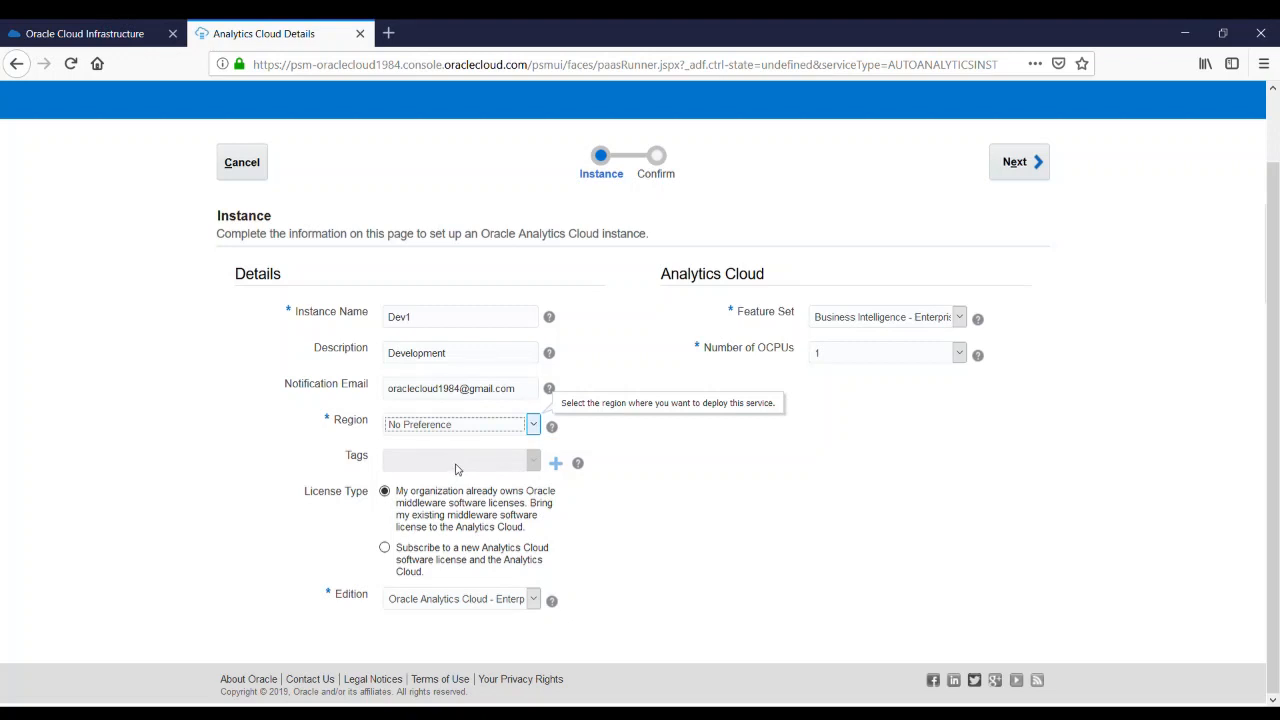
key("Down")
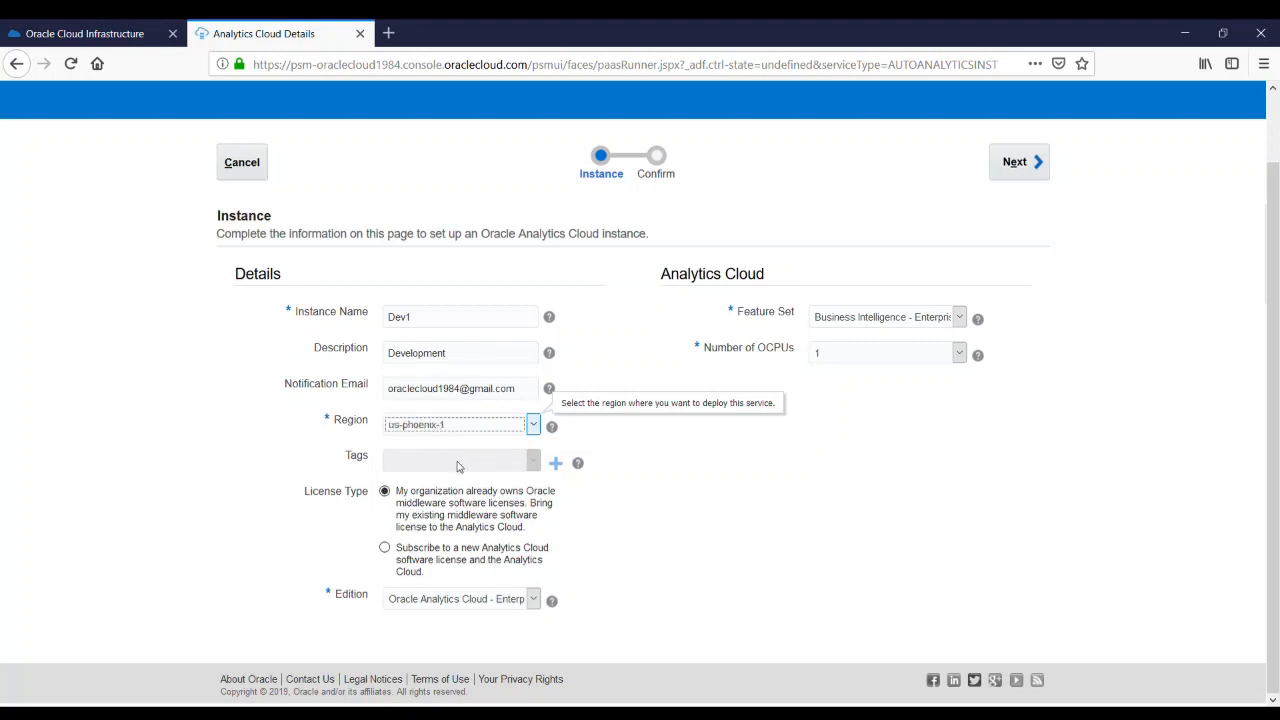
left_click(558, 465)
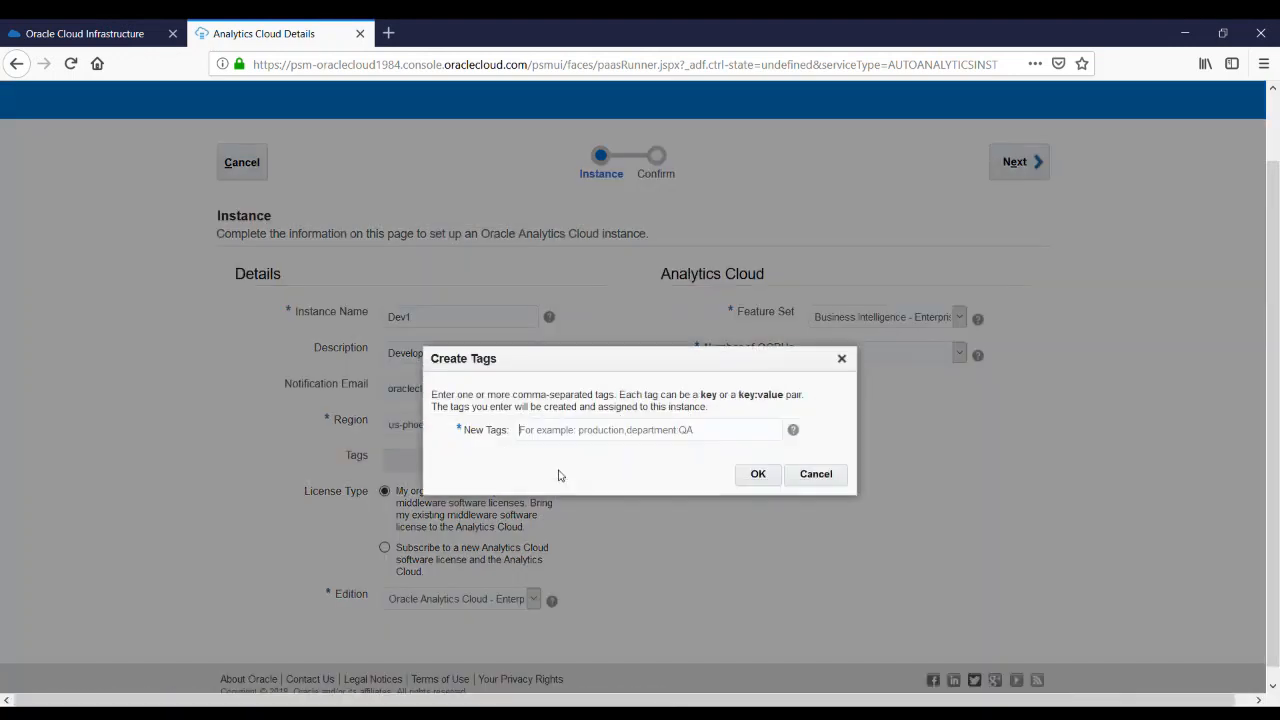
type("DEV")
left_click(759, 477)
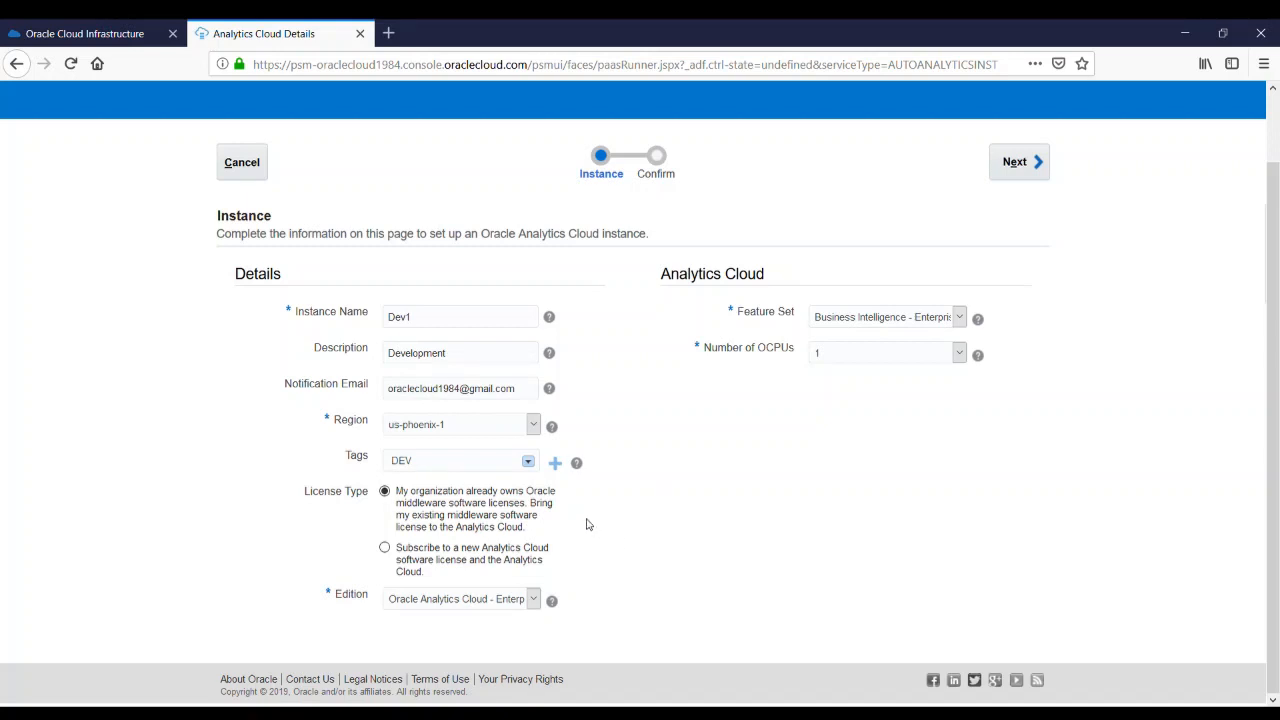
Choose the license type that subscribes to a new Analytics Cloud software license, checking the Edition options
left_click(386, 550)
left_click(534, 600)
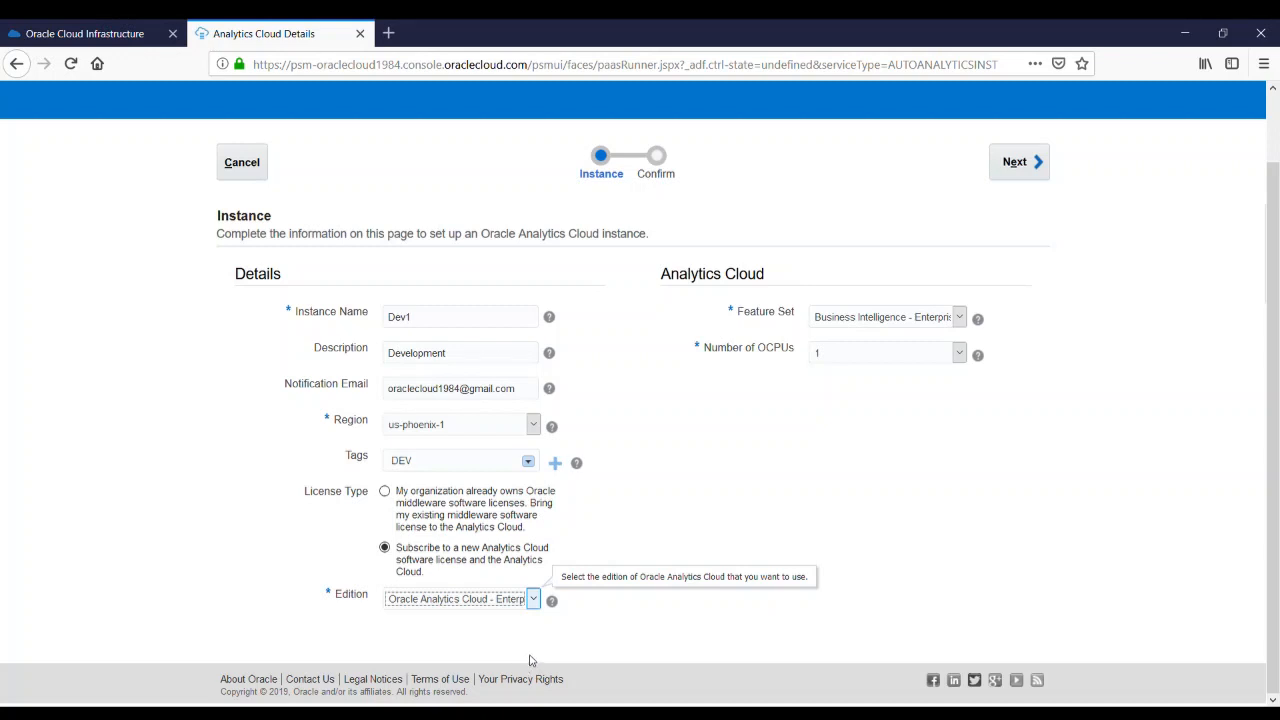
left_click(574, 620)
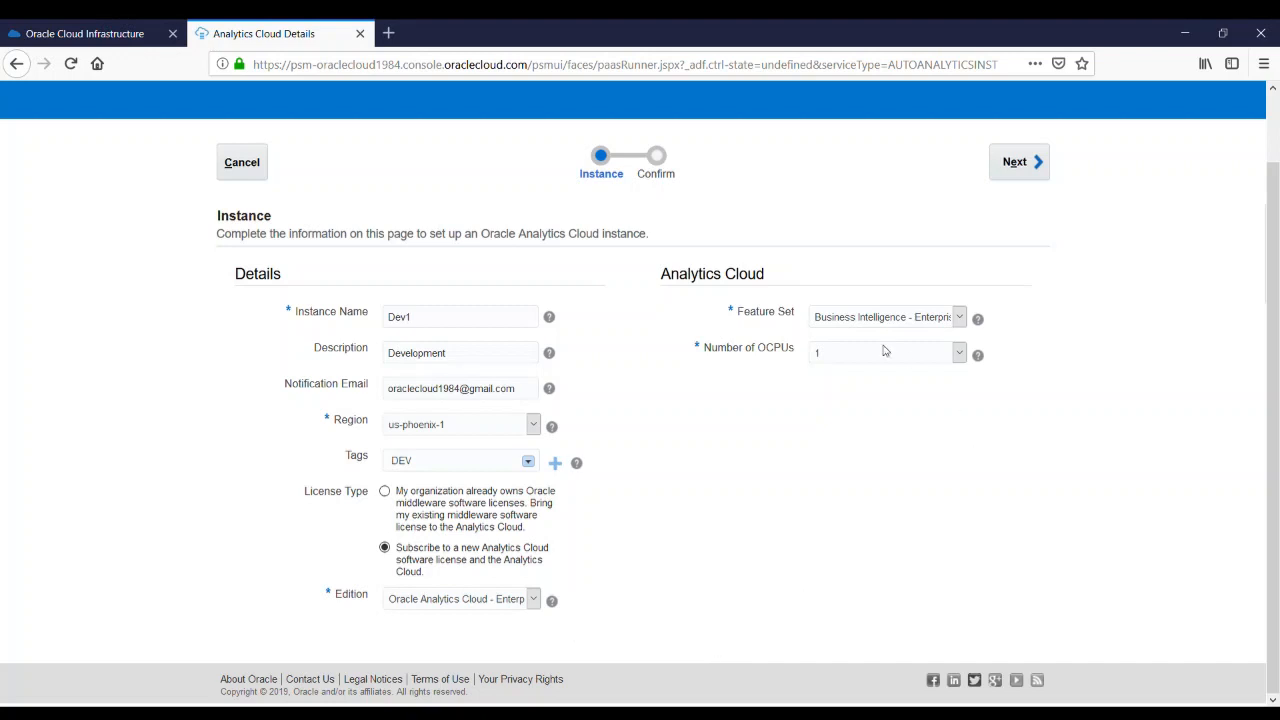
Keep the Business Intelligence - Enterprise feature set and set the number of OCPUs to 1
left_click(952, 320)
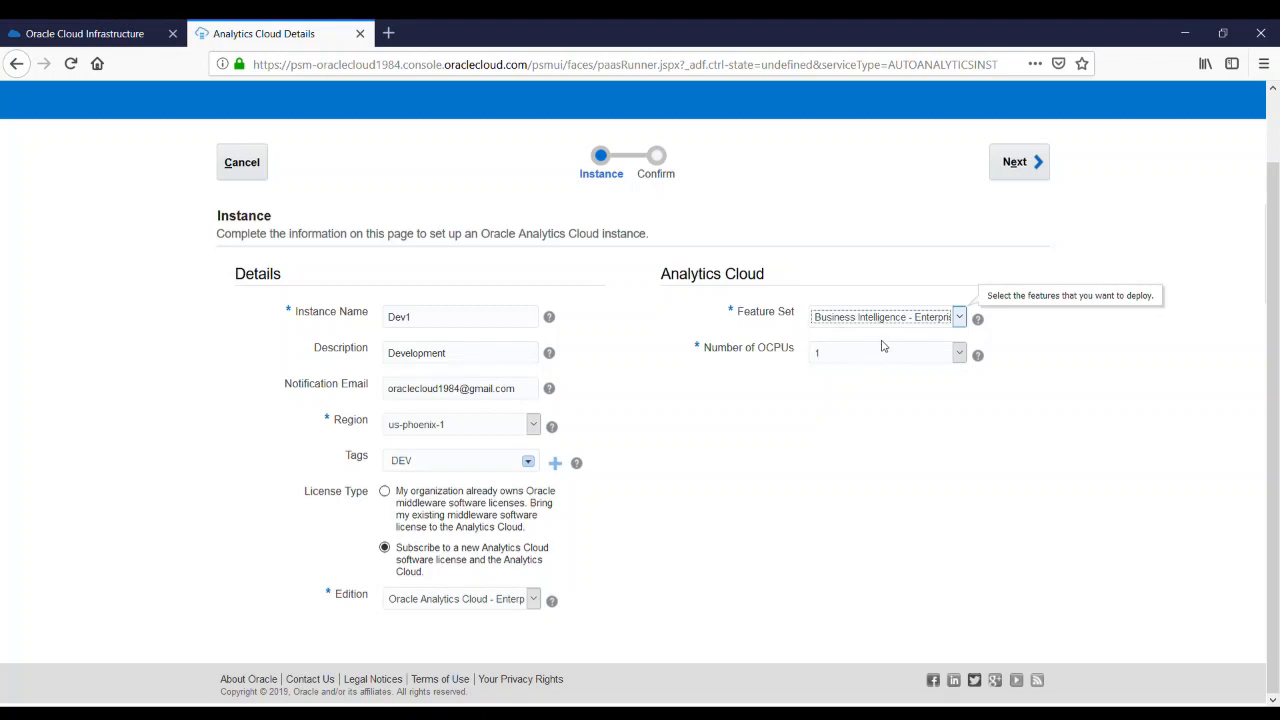
left_click(886, 425)
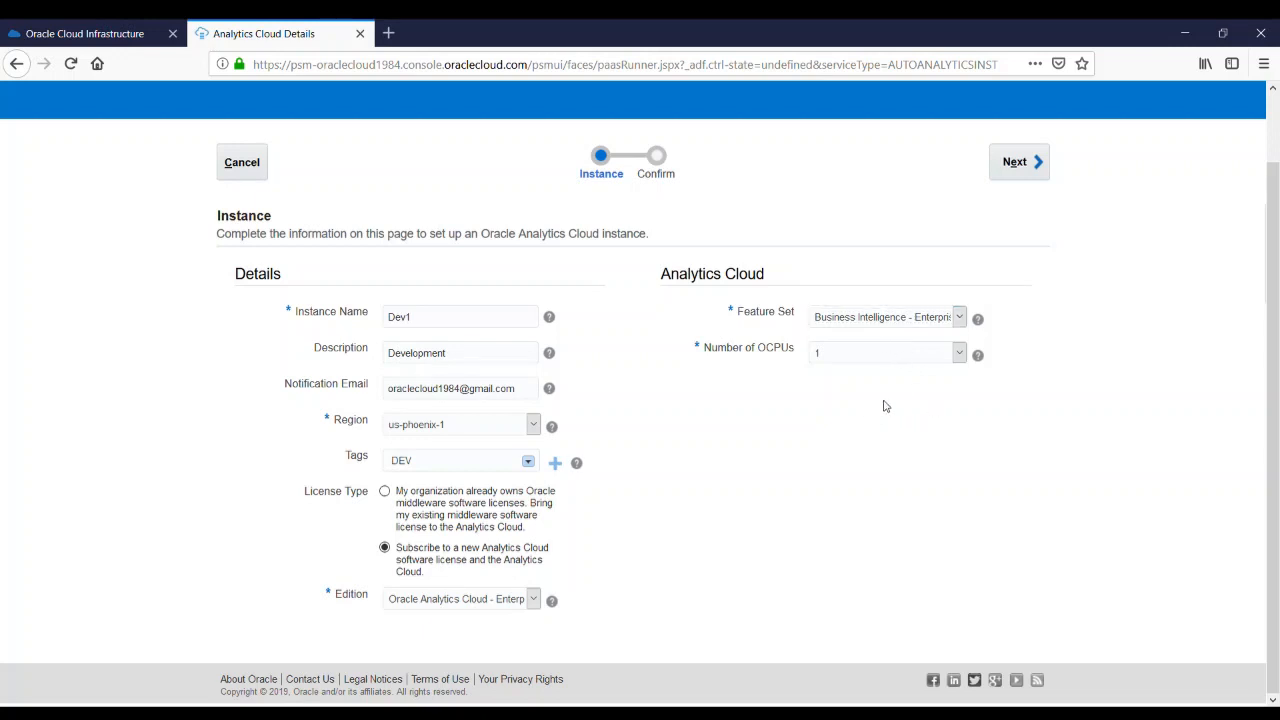
left_click(960, 356)
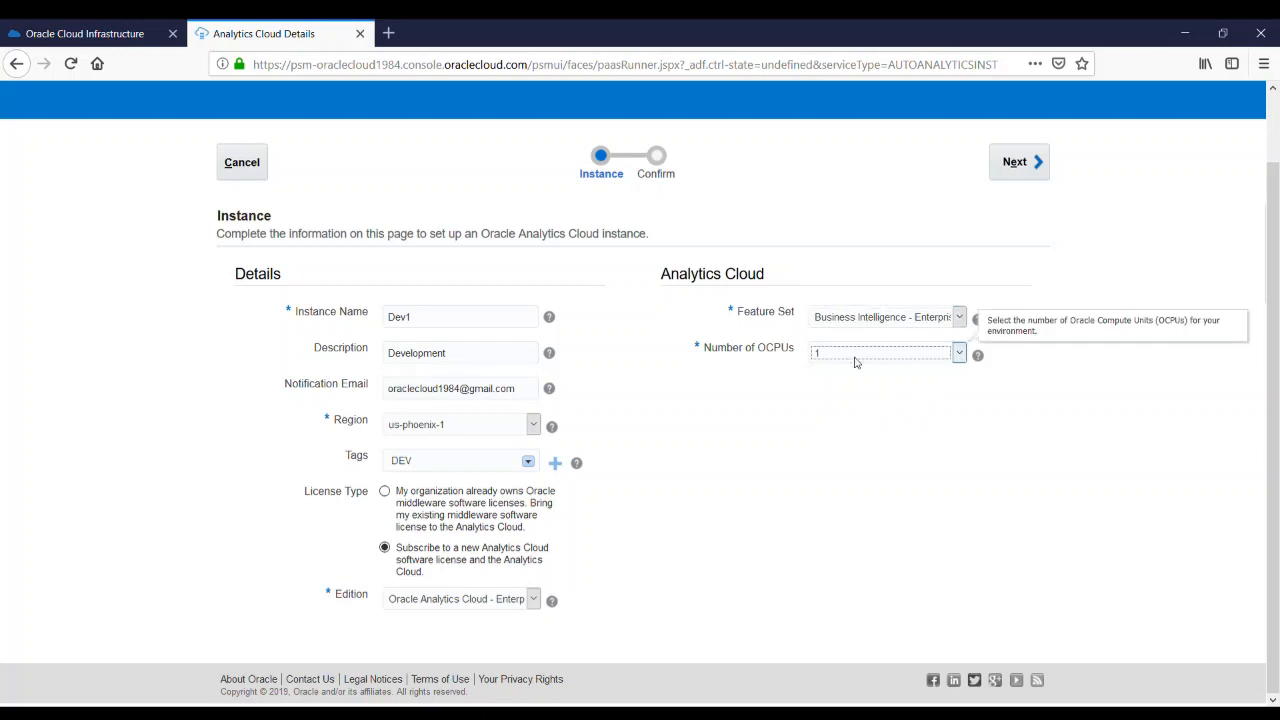
left_click(804, 385)
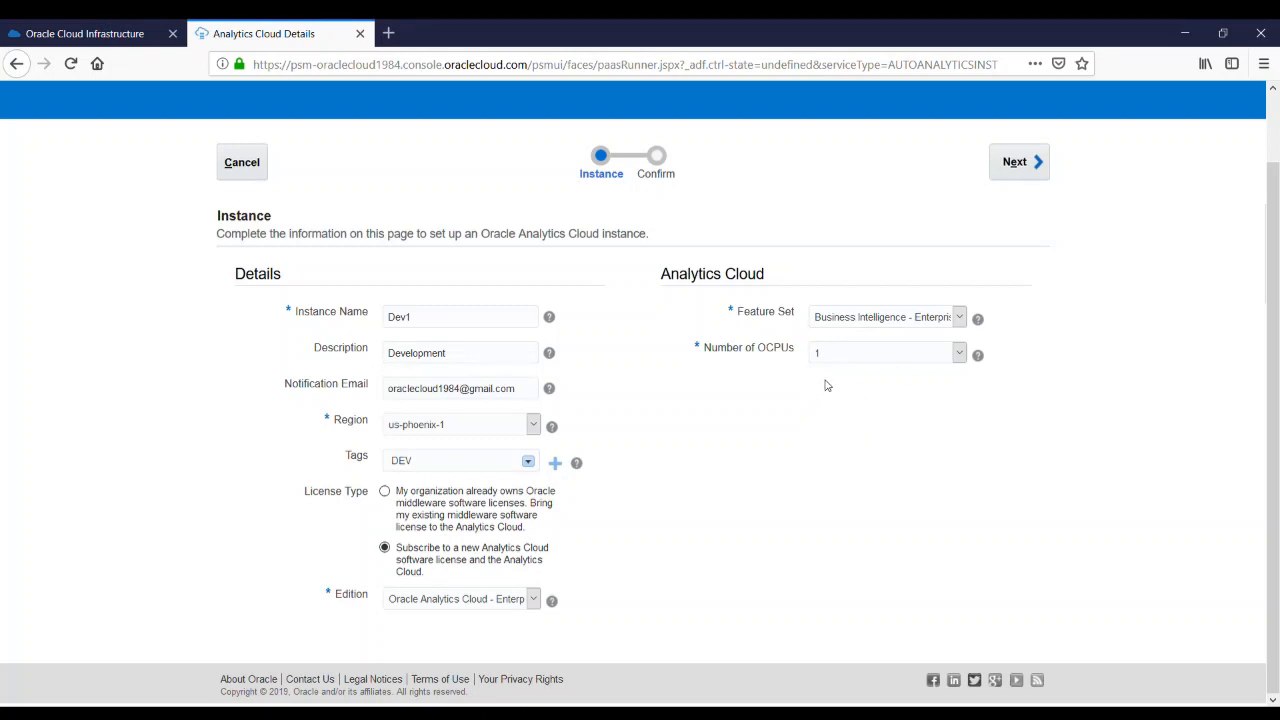
Advance to confirmation, download the selections summary, and create the Dev1 instance
left_click(1017, 161)
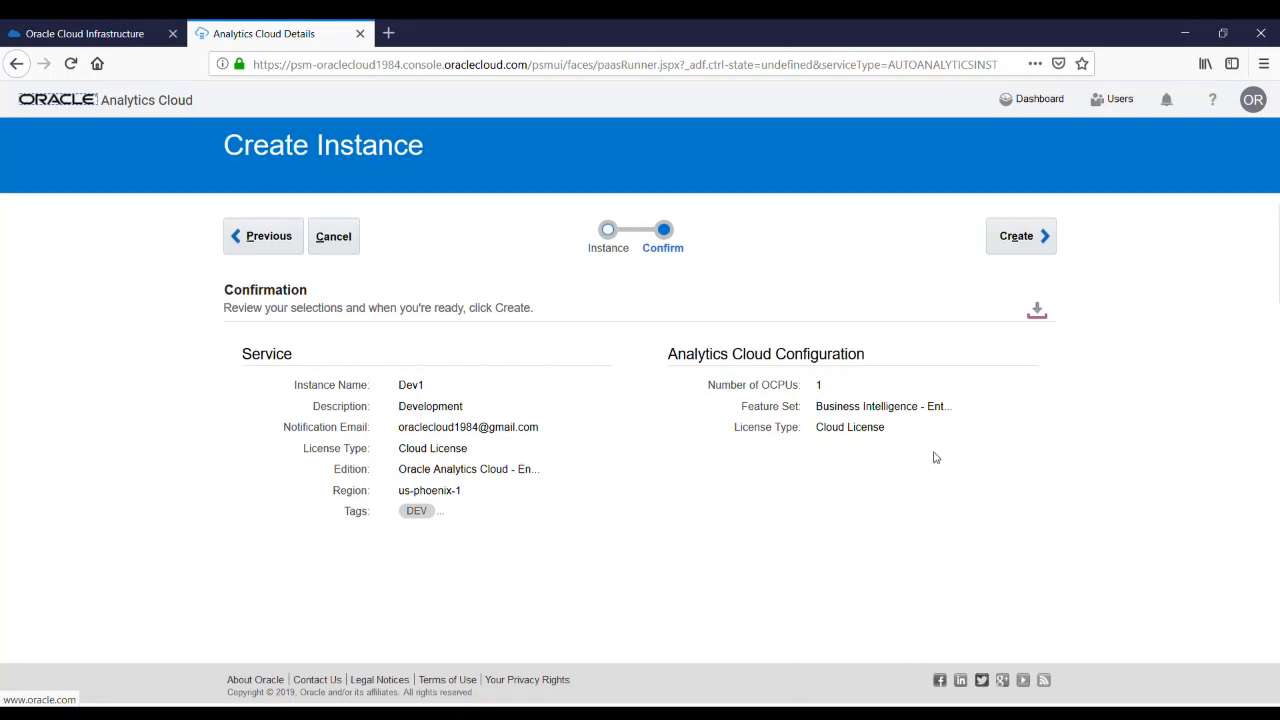
left_click(1038, 313)
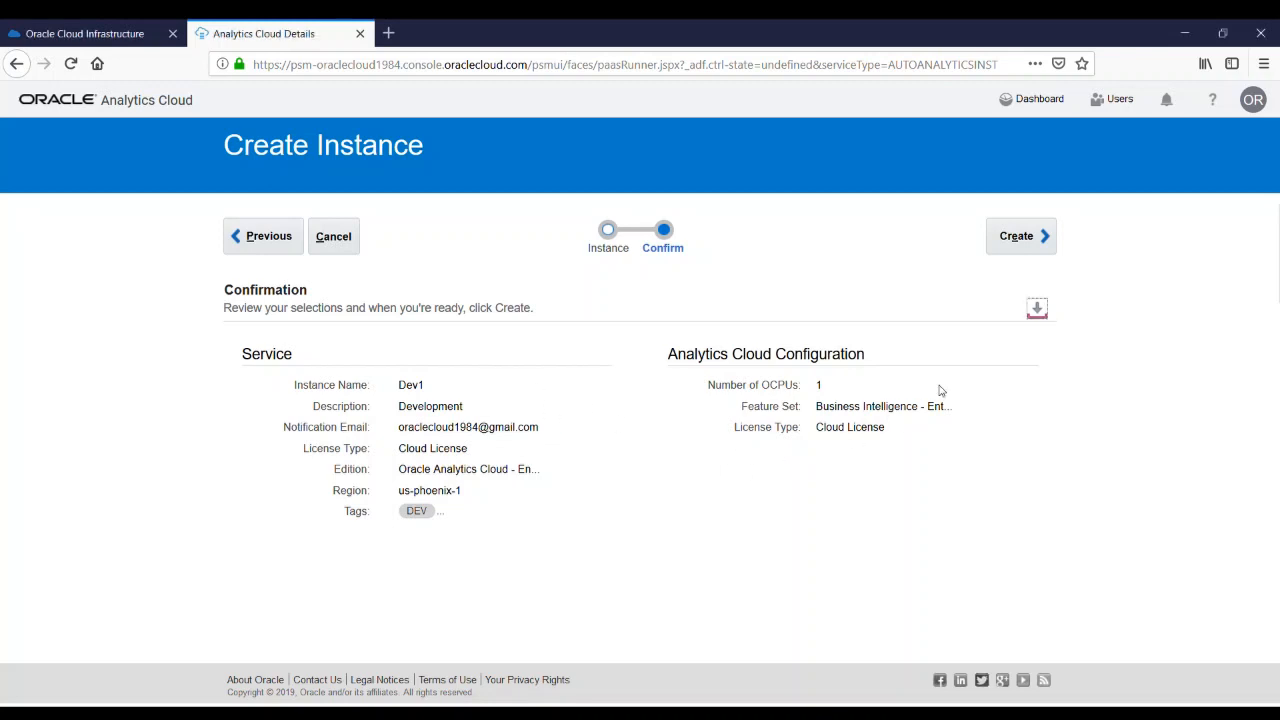
left_click(1033, 240)
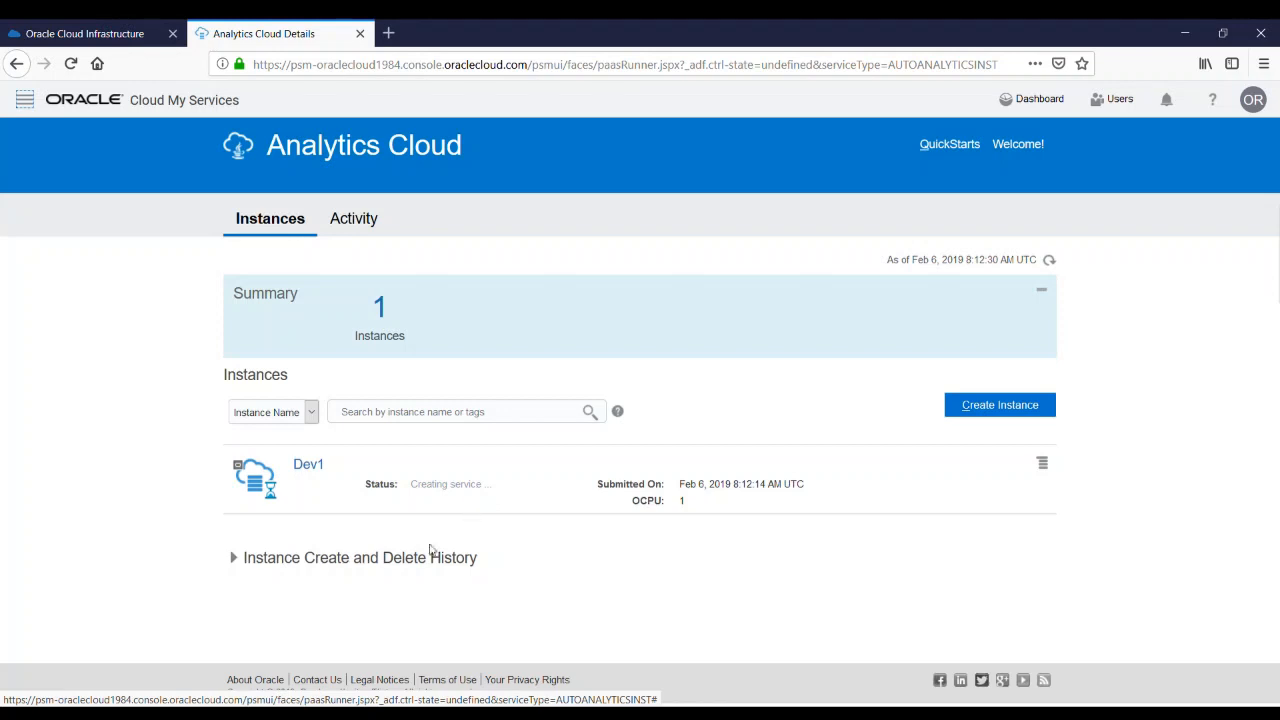
Open the Oracle Analytics Cloud URL of the Dev1 instance
left_click(232, 558)
scroll(221, 554, "down", 1)
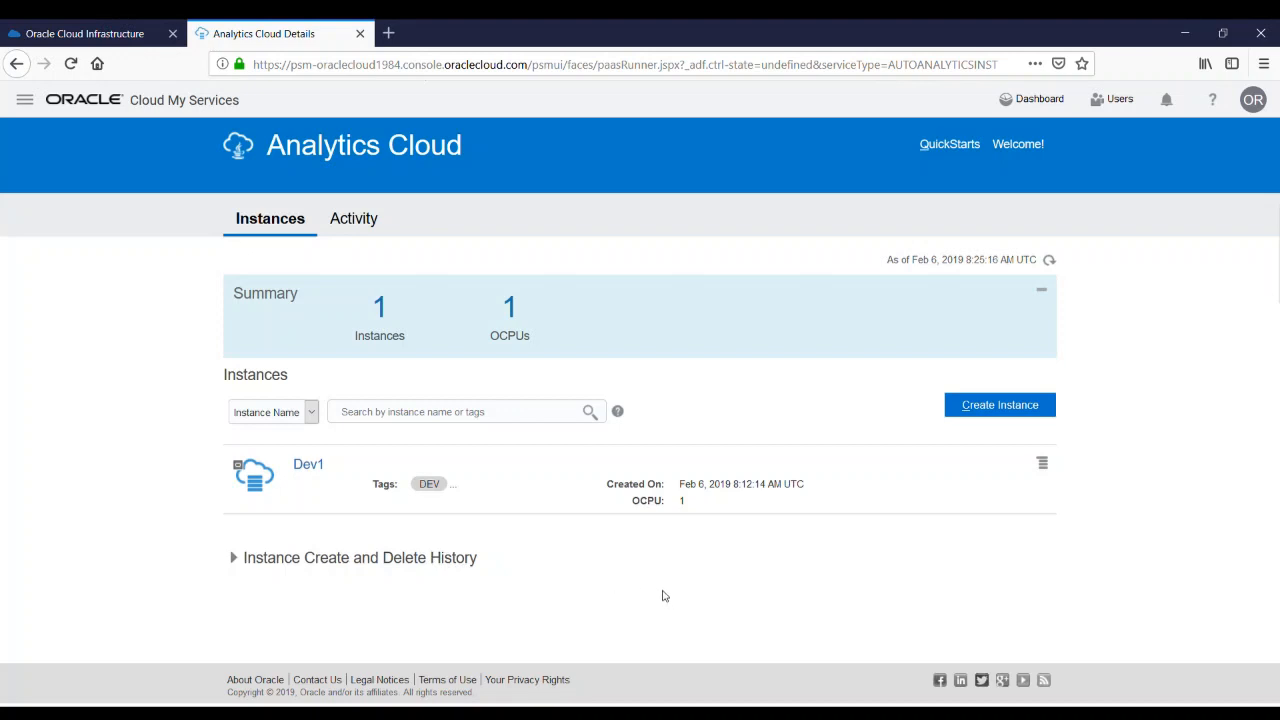
left_click(1044, 466)
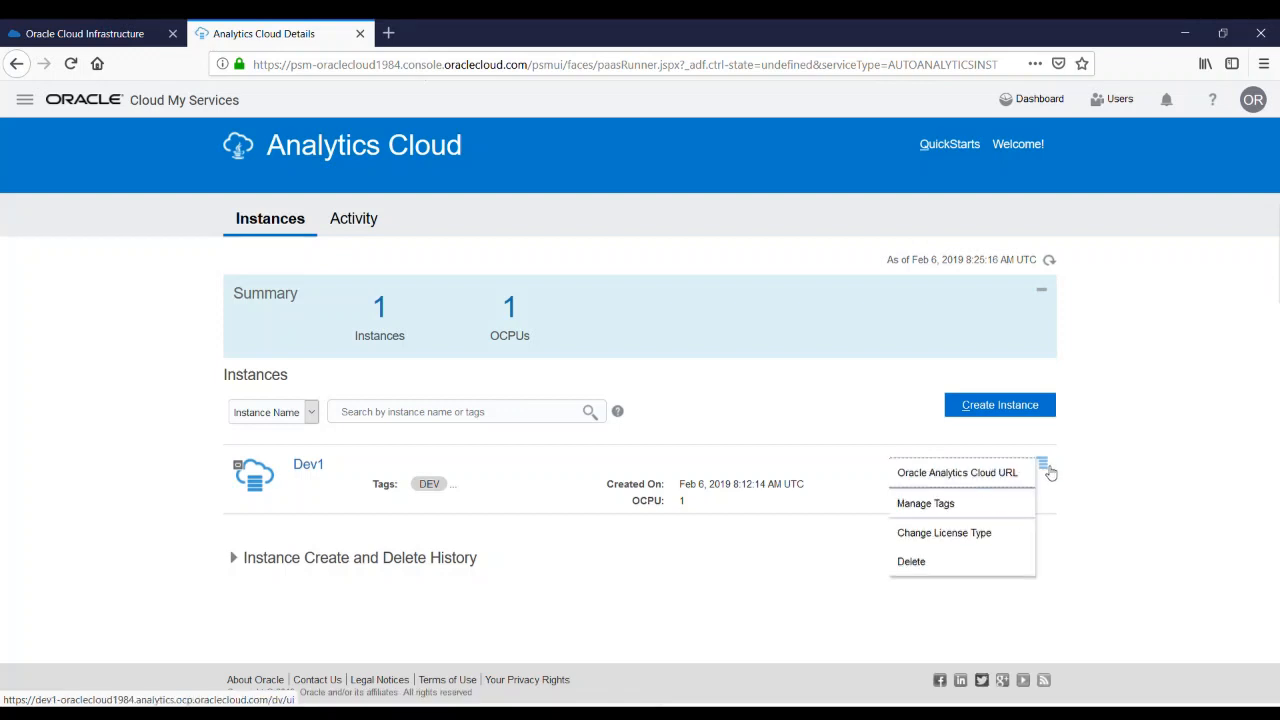
left_click(964, 484)
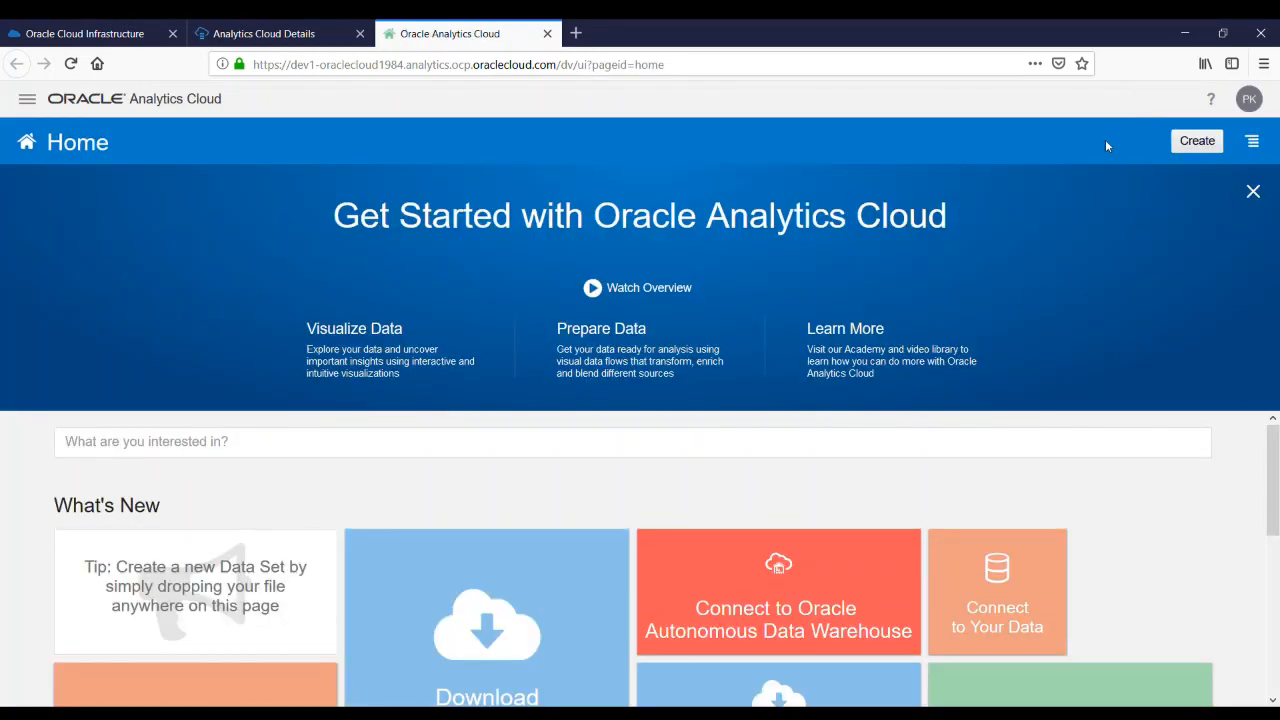
Open the Classic Home from the Analytics Cloud home page menu
scroll(826, 475, "down", 3)
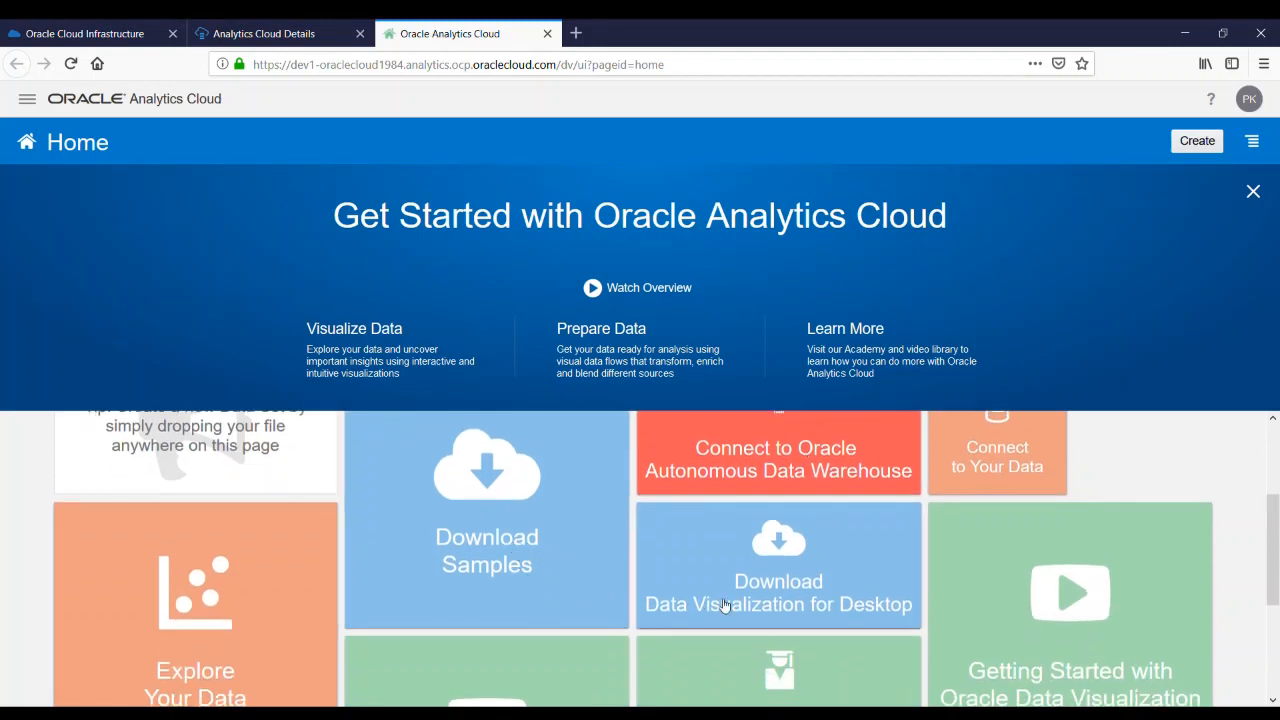
scroll(709, 586, "up", 2)
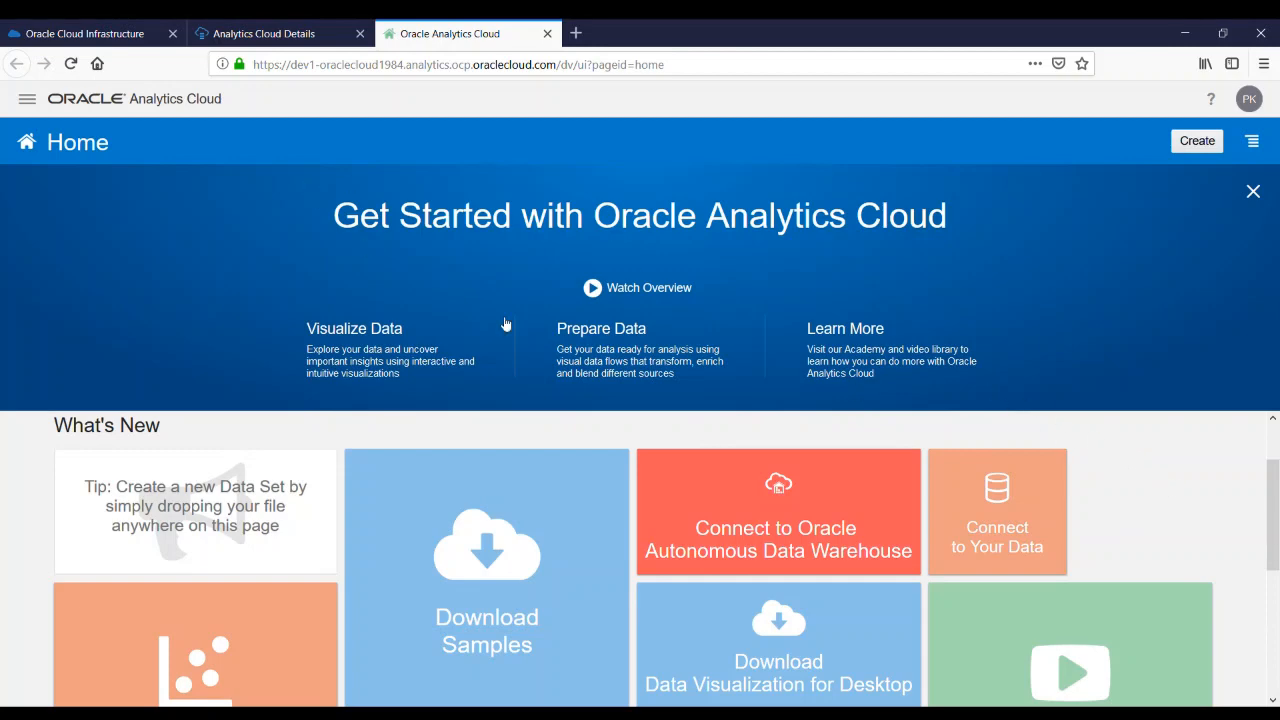
left_click(28, 102)
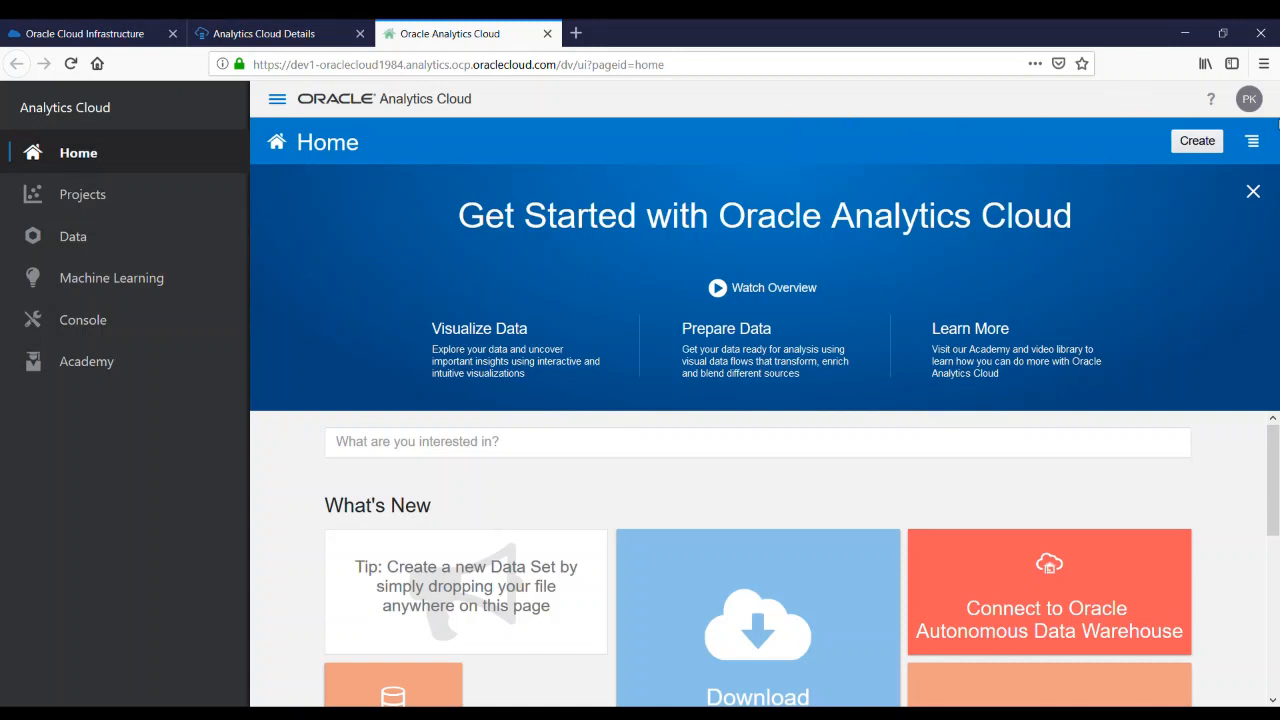
left_click(1258, 149)
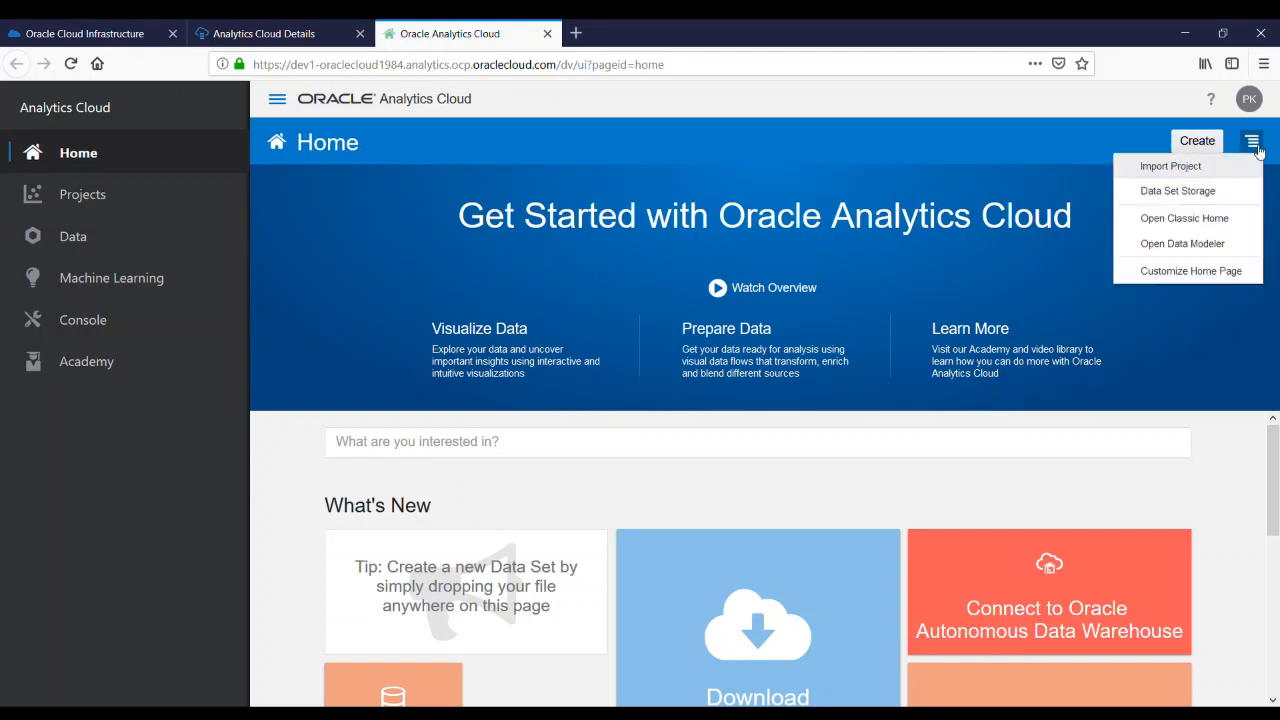
left_click(1201, 224)
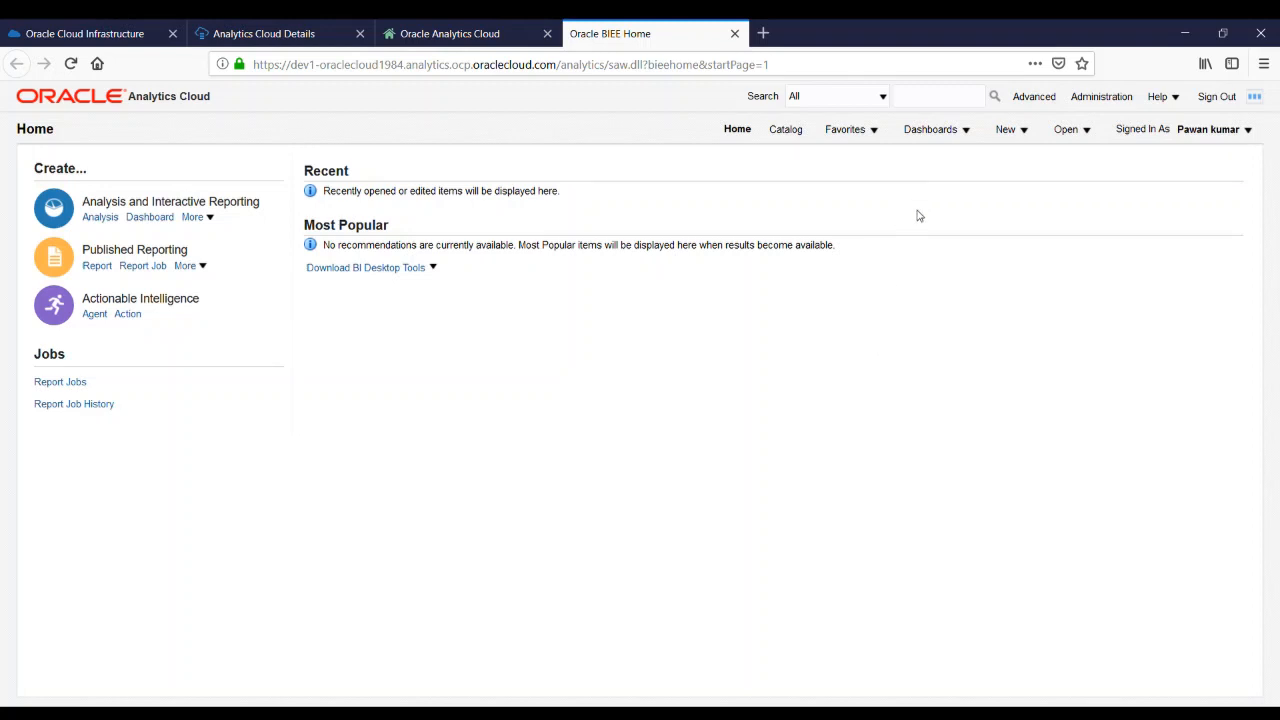
Open the Dashboards menu on the Classic Home
left_click(956, 140)
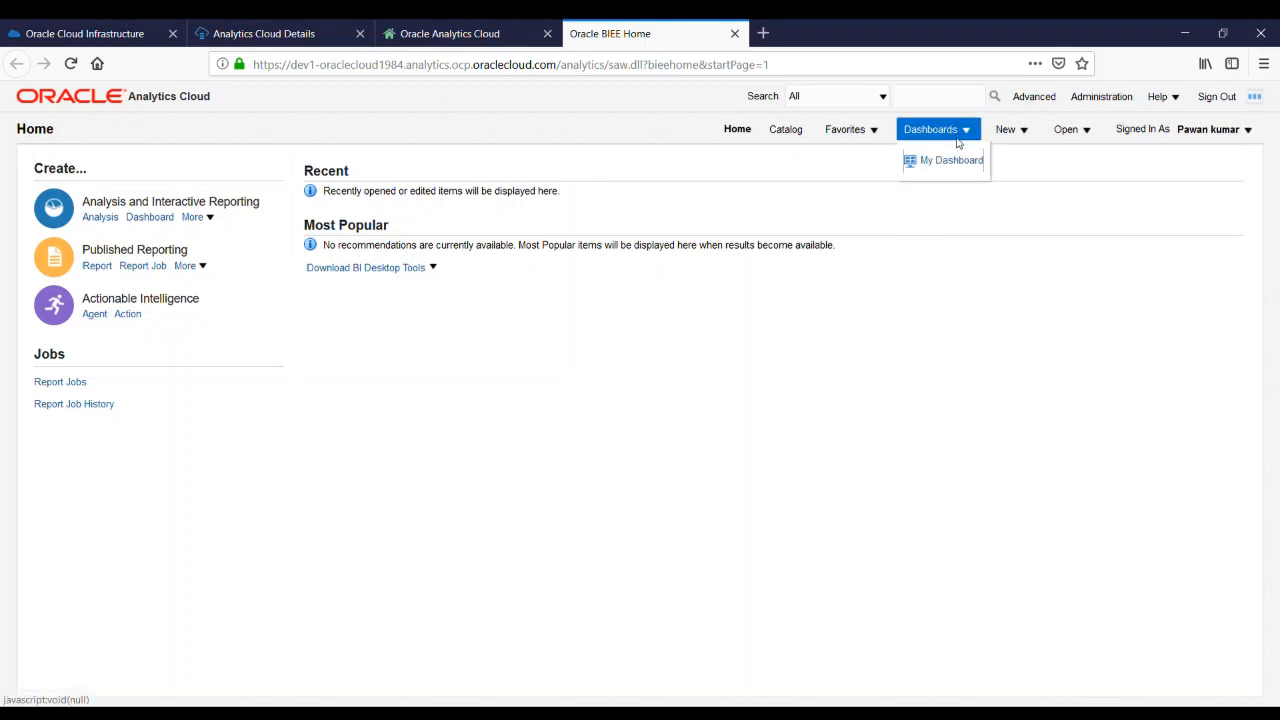